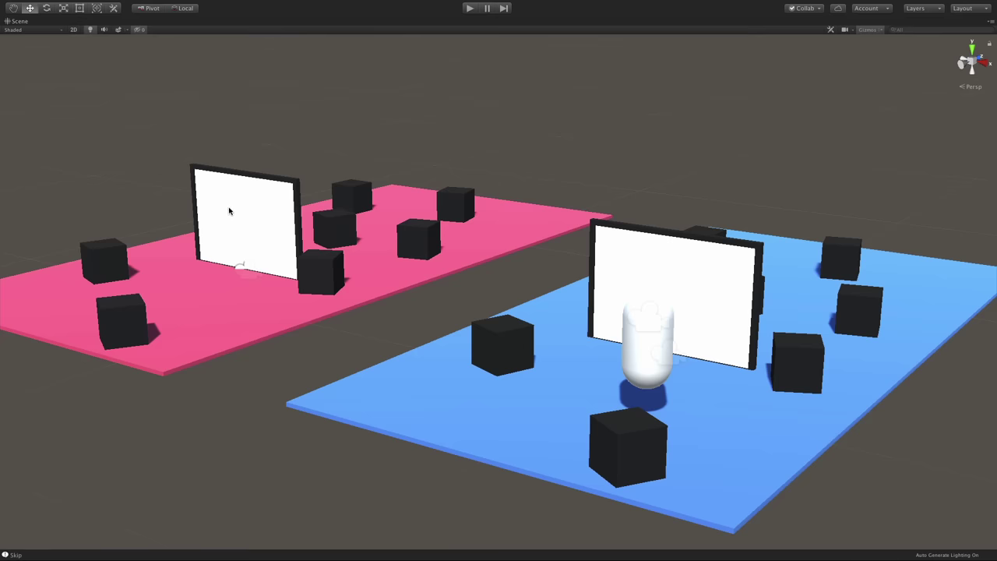
- Frame the pink platform's portal screen and drag its child Camera to a new spot
{"action": "left_click", "coordinate": [228, 210]}
{"action": "key", "text": "f"}
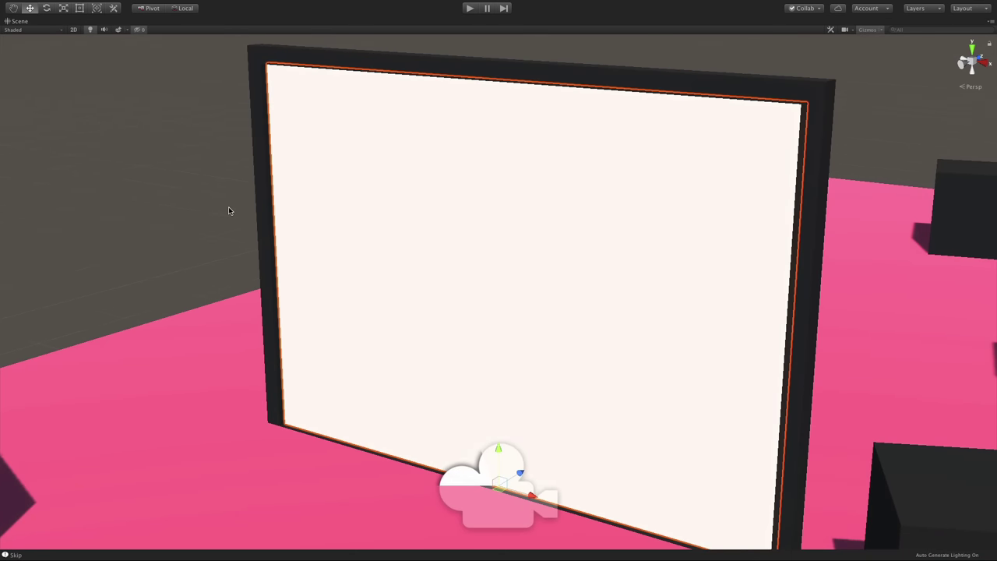
{"action": "left_click", "coordinate": [458, 477]}
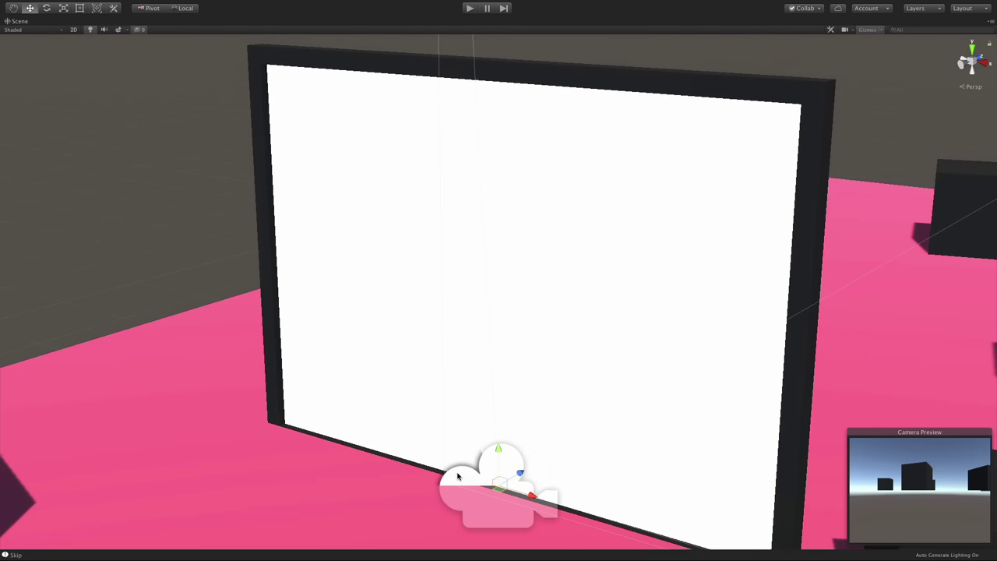
{"action": "left_click_drag", "start_coordinate": [490, 457], "coordinate": [305, 352]}
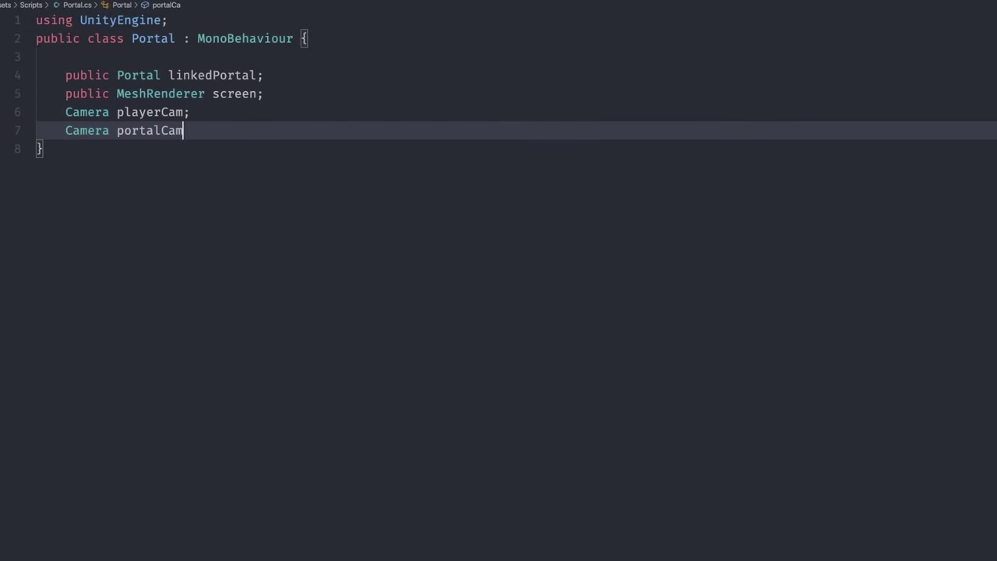
- Declare a viewTexture RenderTexture and an Awake method caching Camera.main and the portal camera
{"action": "type", "text": ";     RenderTexture viewTexture;      void Awake() {         playerCam = Camera.main;         portalCam = GetComponentInChildren"}
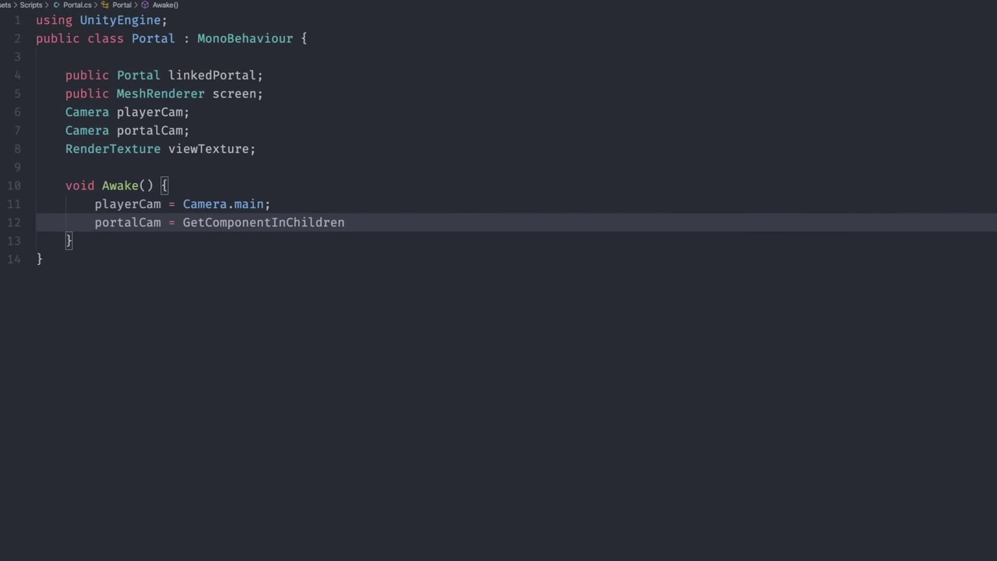
{"action": "type", "text": "<Camera>();"}
{"action": "key", "text": "Down"}
{"action": "key", "text": "End"}
{"action": "key", "text": "Return"}
{"action": "key", "text": "Return"}
- Add CreateViewTexture, building a screen-sized RenderTexture for portalCam shown on the linked portal's screen
{"action": "type", "text": "void CreateViewTexture() {         if (viewTexture == null || viewTextu"}
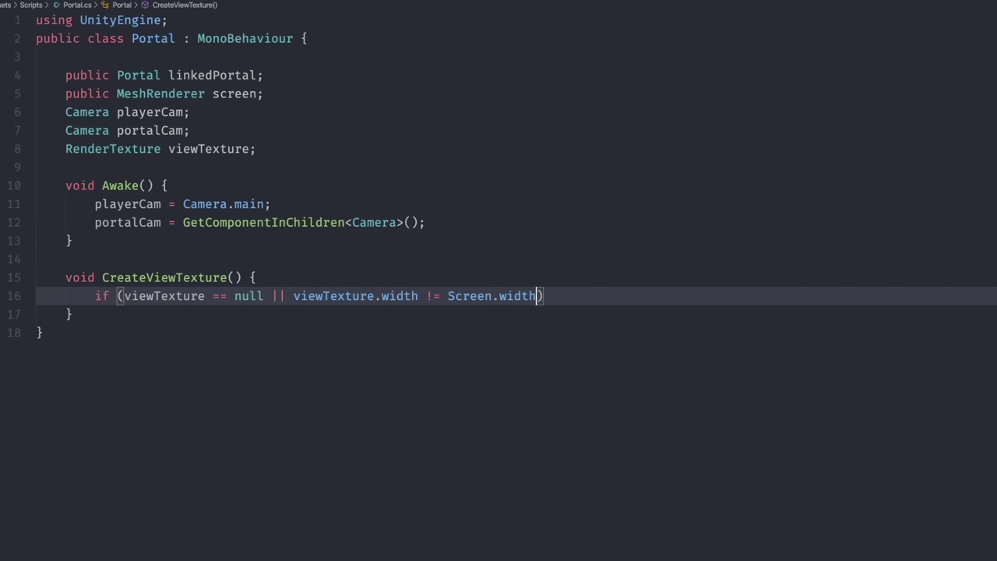
{"action": "type", "text": "re.width != Screen.width || viewTexture.height != Screen.height) {             if (viewTexture != null) {                 viewTexture.Release();"}
{"action": "key", "text": "Down"}
{"action": "key", "text": "End"}
{"action": "key", "text": "Return"}
{"action": "type", "text": "viewText"}
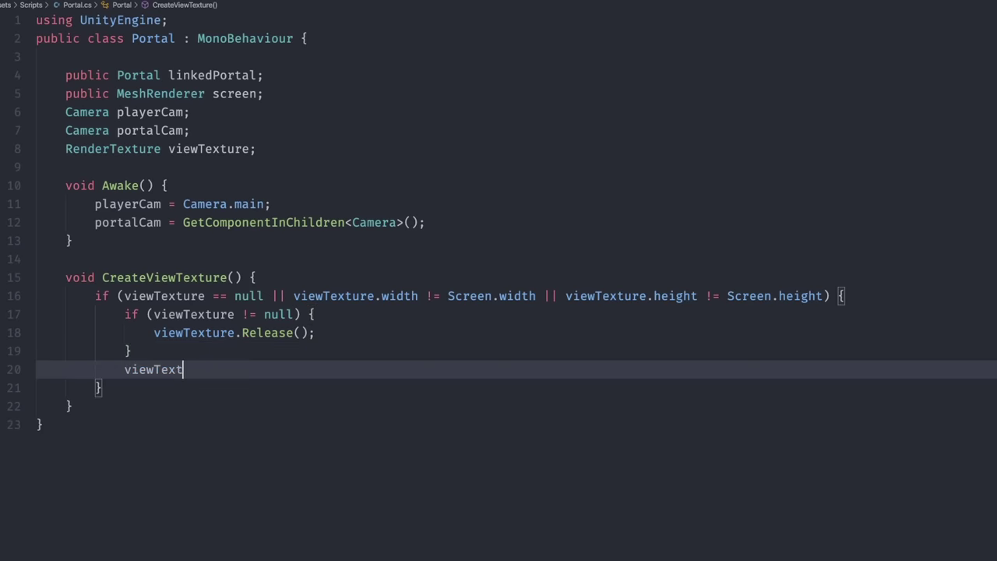
{"action": "type", "text": "ure = new RenderTexture(Screen.width, Screen.height, 0);             // Render the view from the portal camera to the view texture             po"}
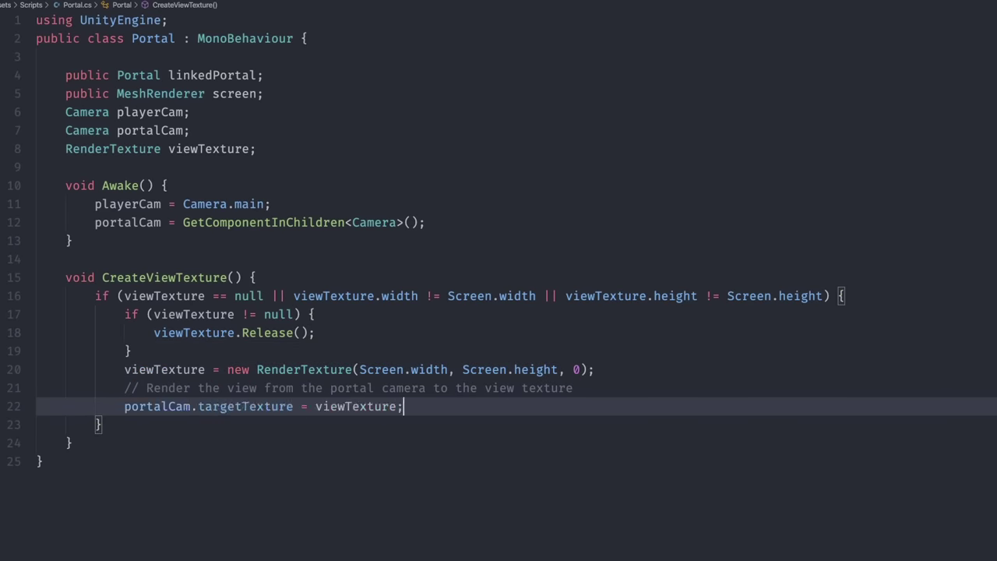
{"action": "key", "text": "Return"}
{"action": "type", "text": "// Display theal linkedPorta"}
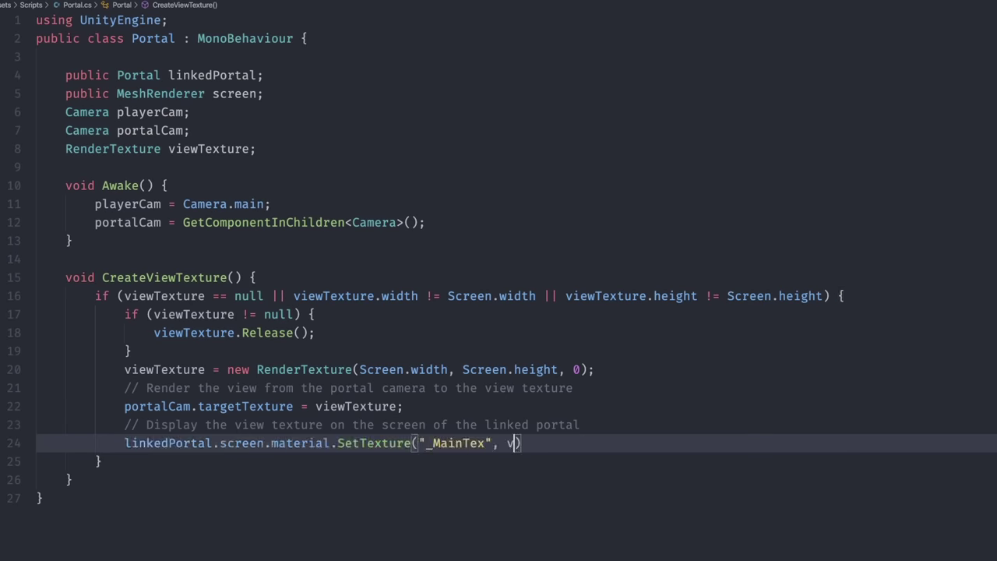
{"action": "left_click", "coordinate": [446, 224]}
{"action": "key", "text": "Return"}
{"action": "type", "text": "portalCam.enabled = false;"}
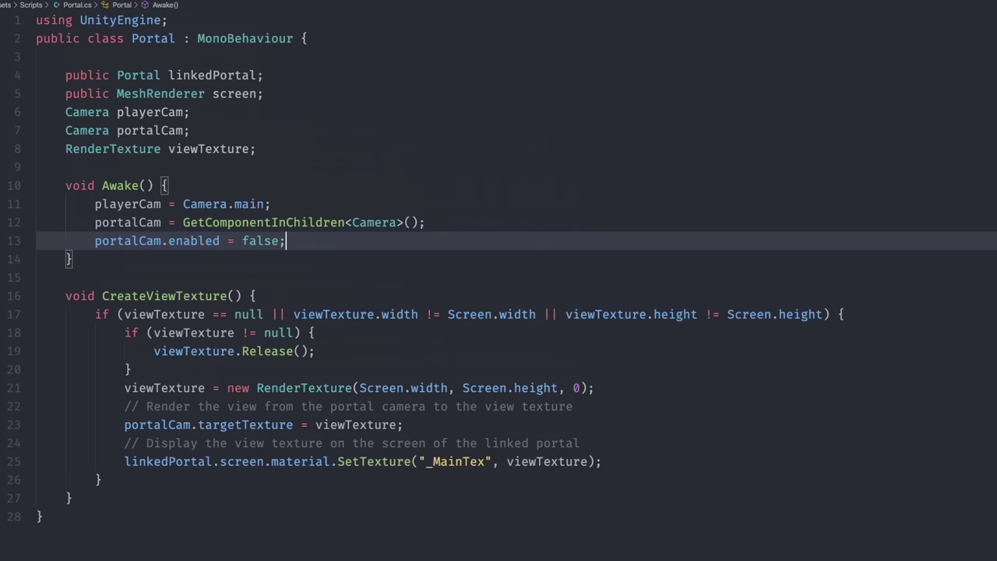
- Add a public Render method that first hides this portal's screen
{"action": "scroll", "coordinate": [498, 281], "scroll_direction": "down", "scroll_amount": 5}
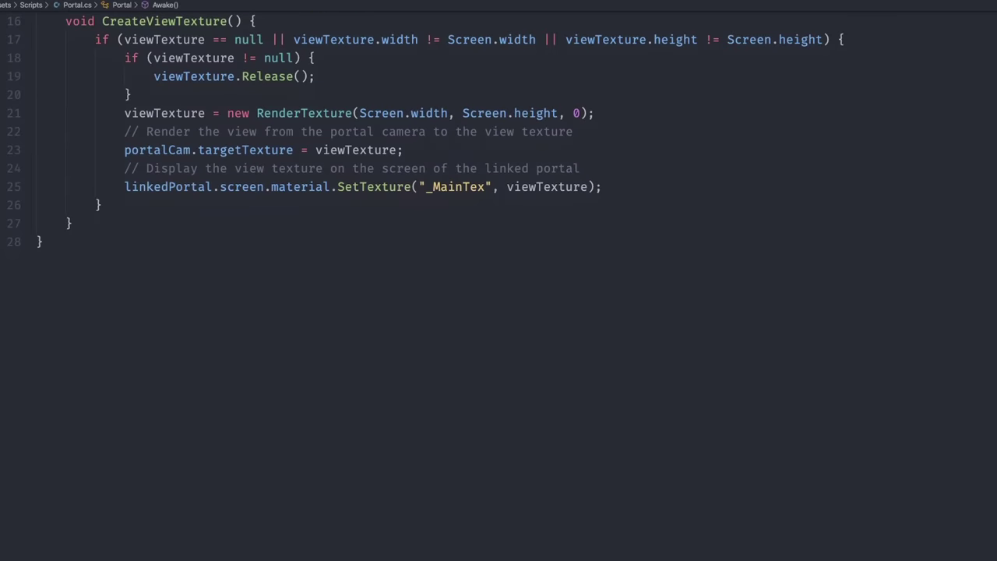
{"action": "left_click", "coordinate": [179, 219]}
{"action": "key", "text": "Return"}
{"action": "key", "text": "Return"}
{"action": "type", "text": "public void Render("}
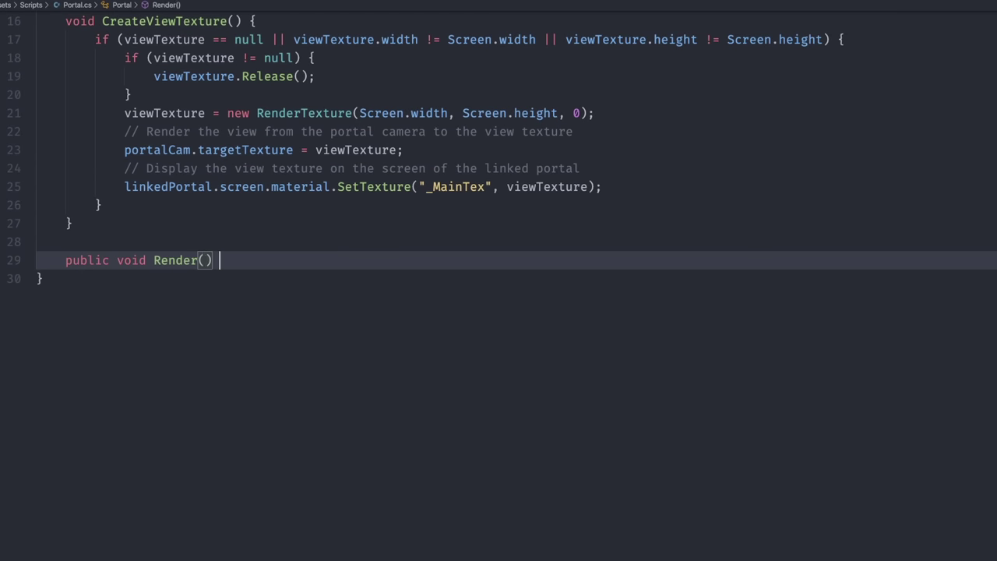
{"action": "type", "text": "{"}
{"action": "key", "text": "Return"}
{"action": "key", "text": "Up"}
{"action": "key", "text": "ctrl+shift+Return"}
{"action": "type", "text": "// Called just befo"}
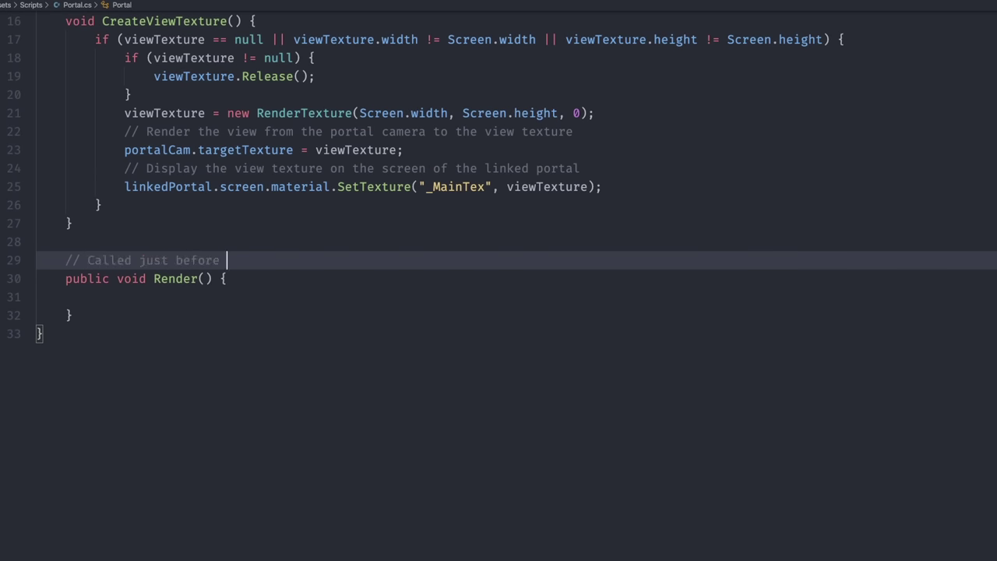
{"action": "type", "text": "red"}
{"action": "key", "text": "Down"}
{"action": "key", "text": "Down"}
{"action": "type", "text": "s"}
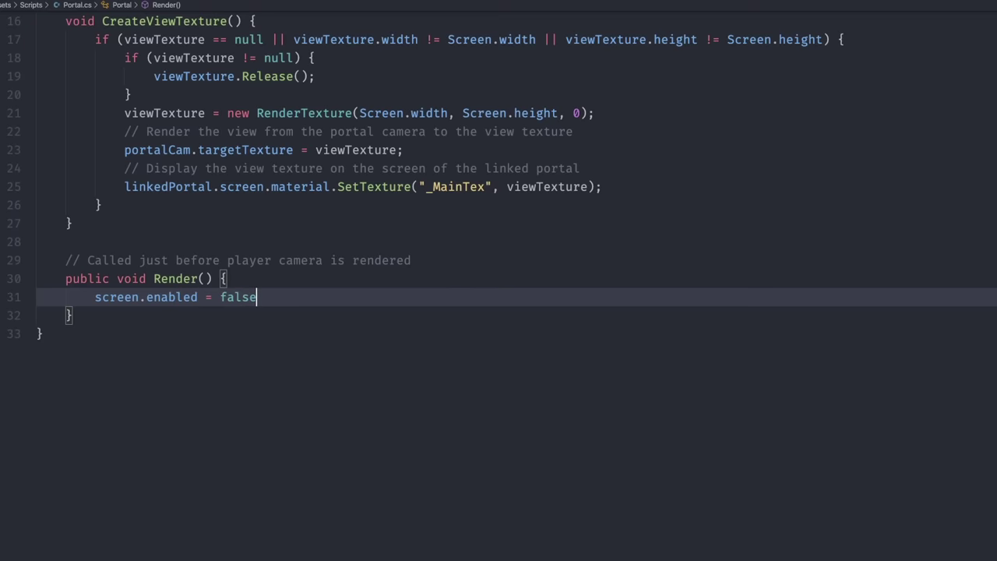
{"action": "key", "text": "Return"}
{"action": "type", "text": "CreateViewTexture();"}
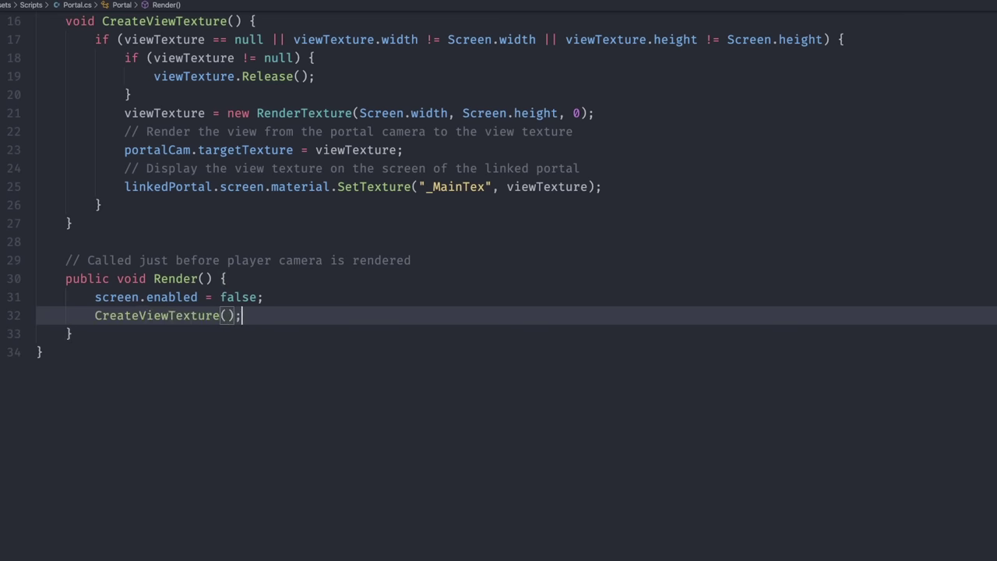
- Set portalCam's position and rotation relative to the linked portal and call portalCam.Render()
{"action": "key", "text": "Return"}
{"action": "key", "text": "Return"}
{"action": "type", "text": "//"}
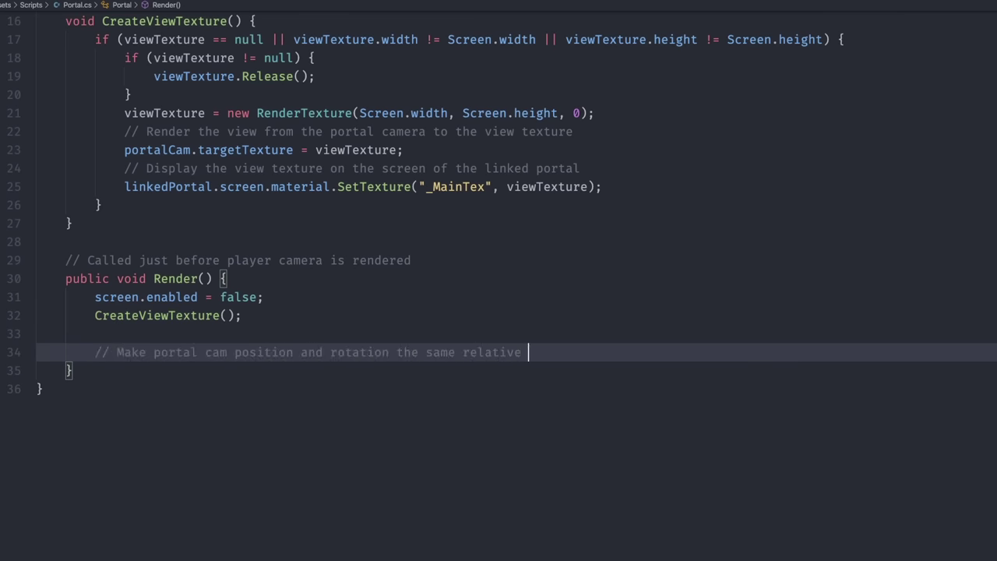
{"action": "type", "text": "relative to linked portal"}
{"action": "key", "text": "Return"}
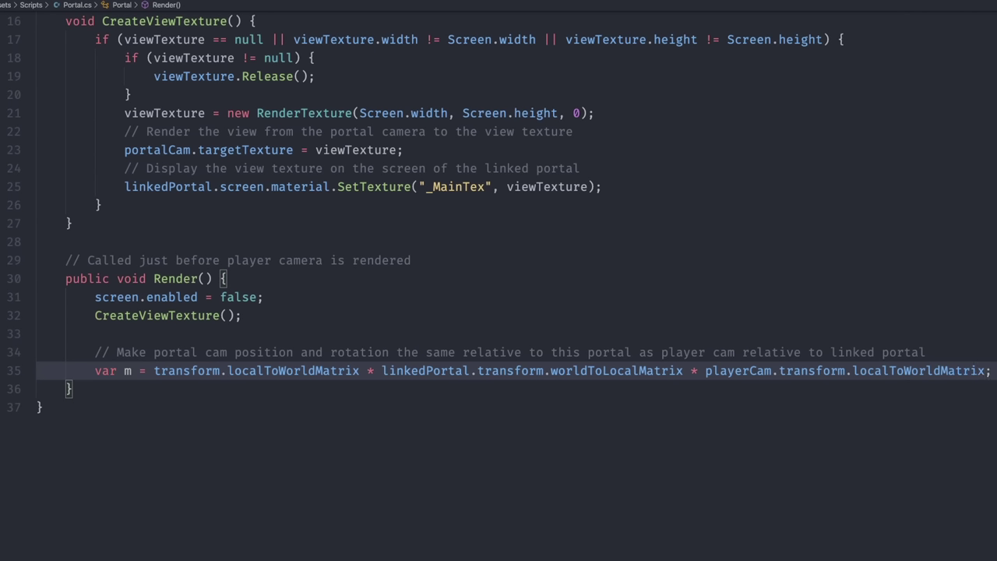
{"action": "key", "text": "Return"}
{"action": "type", "text": "portalCam.transform.SetPositionAndRotation(m.GetColumn(3), m.rot"}
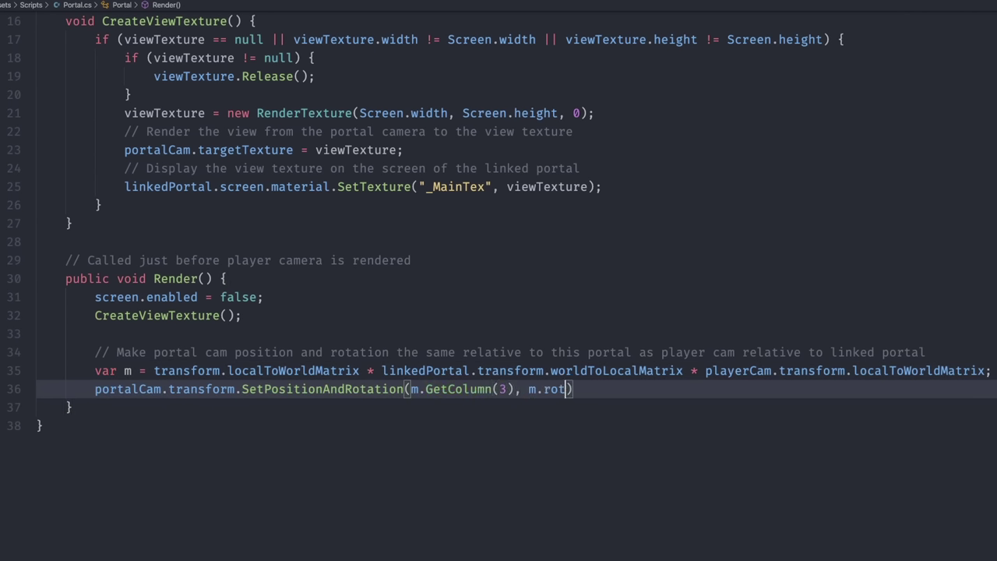
{"action": "type", "text": "ion);"}
{"action": "key", "text": "Return"}
{"action": "key", "text": "Return"}
{"action": "type", "text": "// Render the camera"}
{"action": "key", "text": "Return"}
{"action": "type", "text": "portalCam.Render();"}
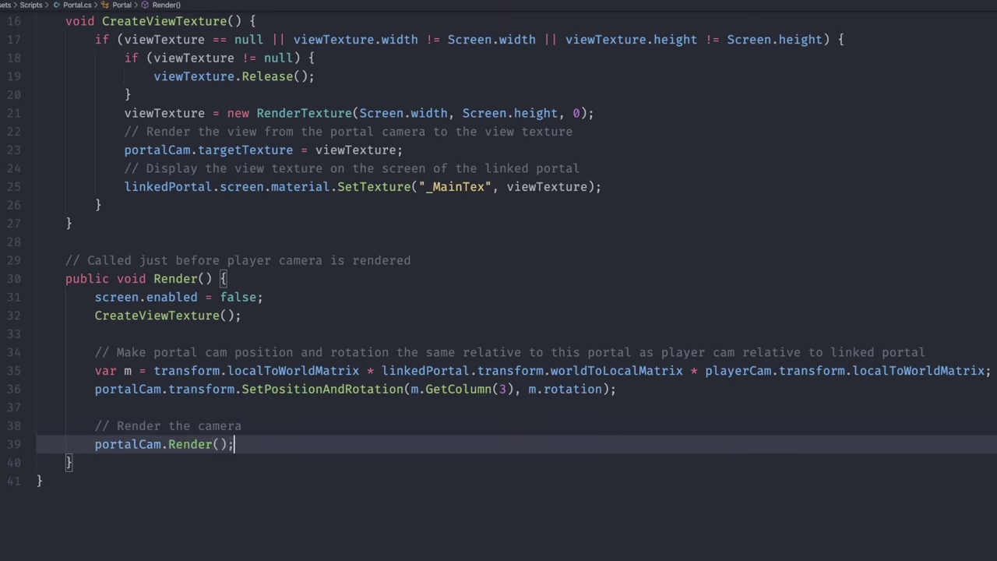
{"action": "key", "text": "Return"}
{"action": "key", "text": "Return"}
{"action": "type", "text": "screenPos = ComputeScre"}
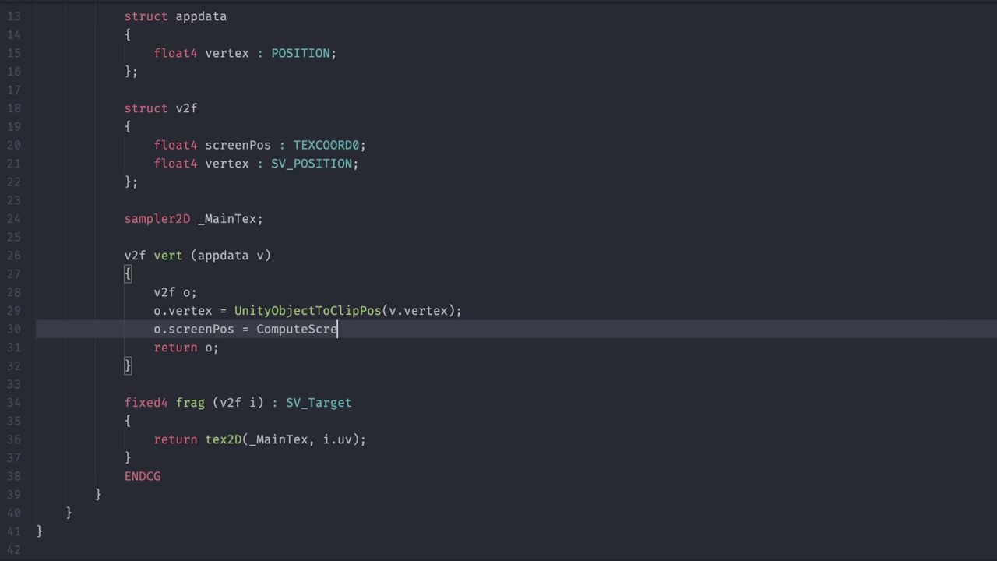
- Assign screenPos = ComputeScreenPos(o.vertex) and sample _MainTex with i.screenPos.xy / i.screenPos.w
{"action": "type", "text": "nPos(o.vertex);"}
{"action": "left_click", "coordinate": [197, 421]}
{"action": "key", "text": "Return"}
{"action": "type", "text": "float2 screenSpaceUV = i.screenPos.xy / i.screenPos.w;"}
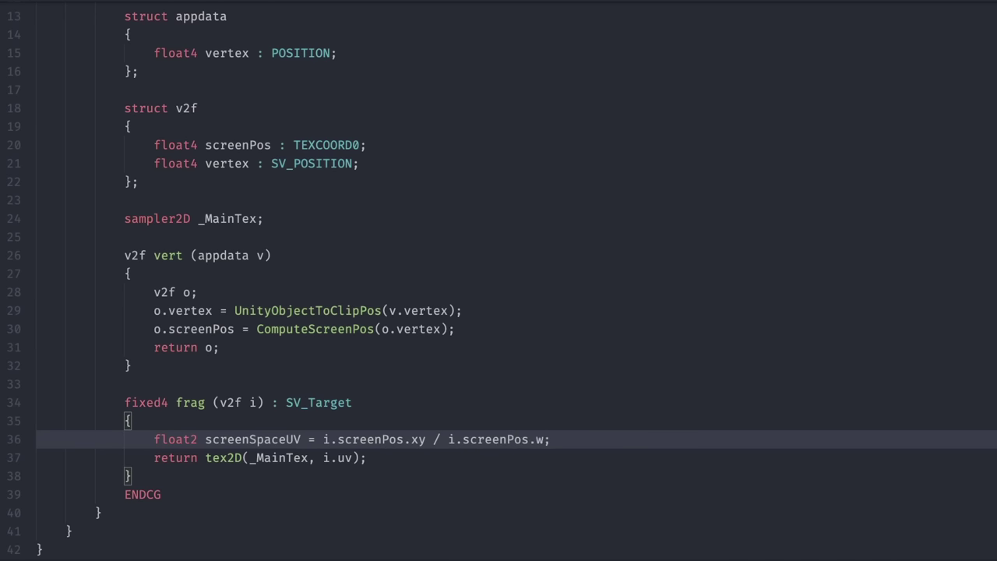
{"action": "key", "text": "Down"}
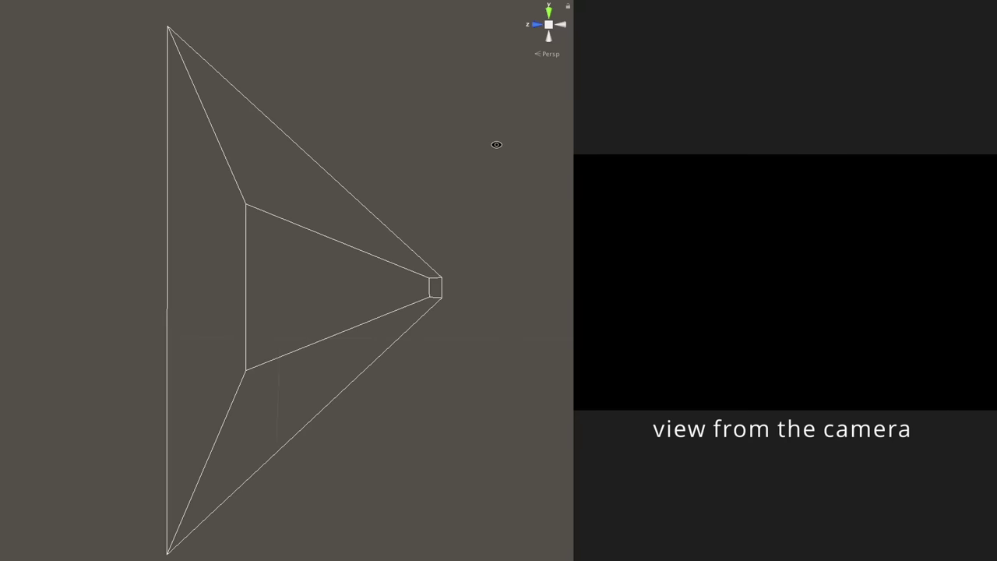
- Orbit the Scene view around the airplane and camera frustum, nudging the airplane toward the frustum
{"action": "mouse_move", "coordinate": [496, 144]}
{"action": "left_mouse_down", "text": "alt"}
{"action": "mouse_move", "coordinate": [335, 216]}
{"action": "mouse_move", "coordinate": [254, 224]}
{"action": "left_mouse_up", "text": "alt"}
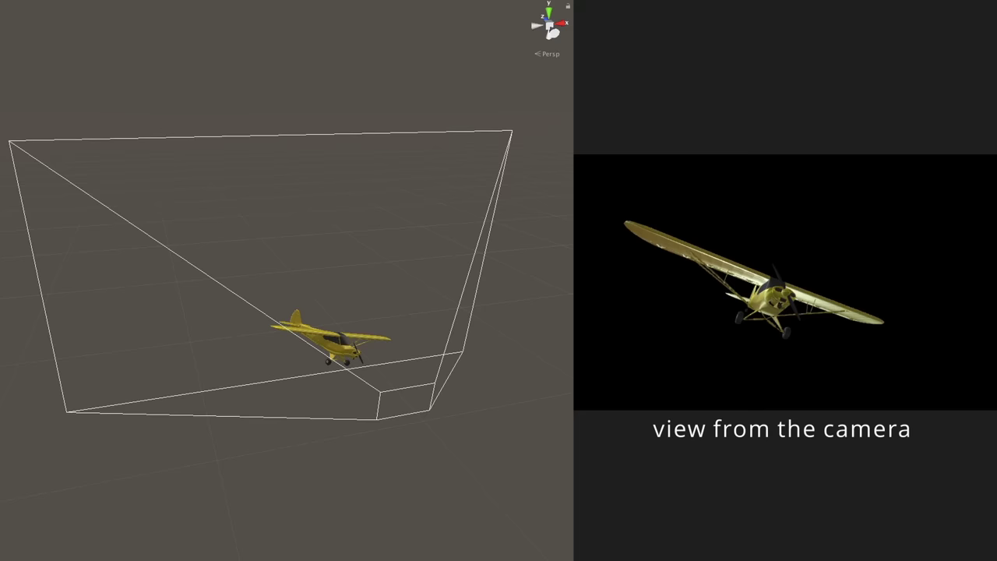
{"action": "mouse_move", "coordinate": [355, 357]}
{"action": "left_mouse_down"}
{"action": "mouse_move", "coordinate": [473, 423]}
{"action": "mouse_move", "coordinate": [176, 316]}
{"action": "mouse_move", "coordinate": [317, 403]}
{"action": "left_mouse_up"}
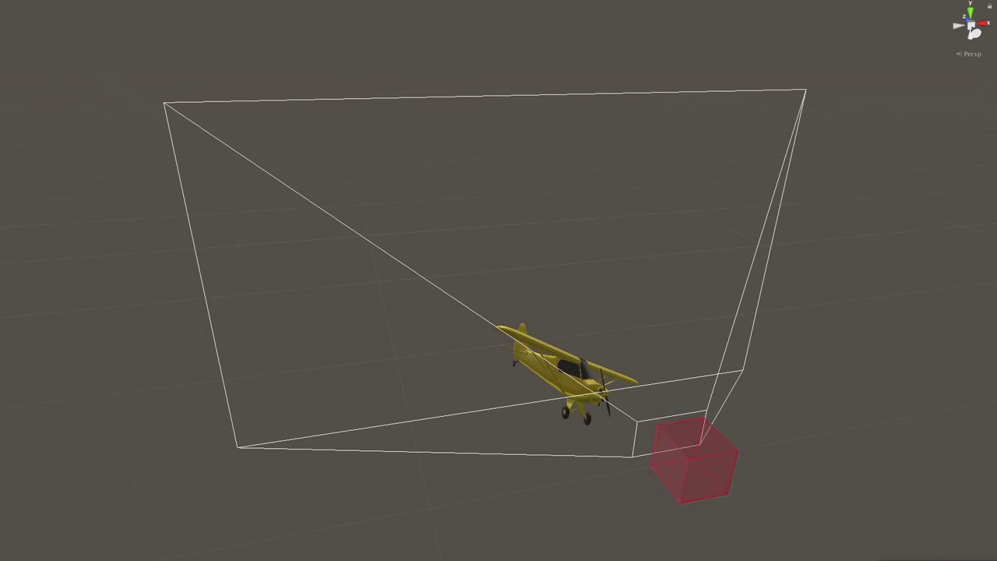
{"action": "mouse_move", "coordinate": [655, 382]}
{"action": "left_mouse_down", "text": "alt"}
{"action": "mouse_move", "coordinate": [672, 299]}
{"action": "mouse_move", "coordinate": [464, 334]}
{"action": "left_mouse_up", "text": "alt"}
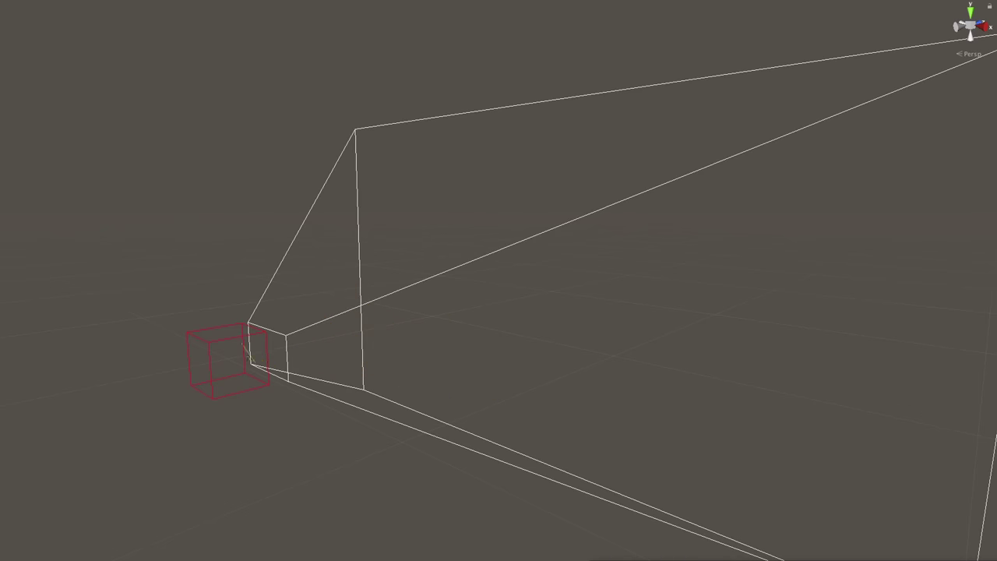
{"action": "mouse_move", "coordinate": [152, 276]}
{"action": "right_mouse_down"}
{"action": "mouse_move", "coordinate": [583, 322]}
{"action": "mouse_move", "coordinate": [685, 311]}
{"action": "right_mouse_up"}
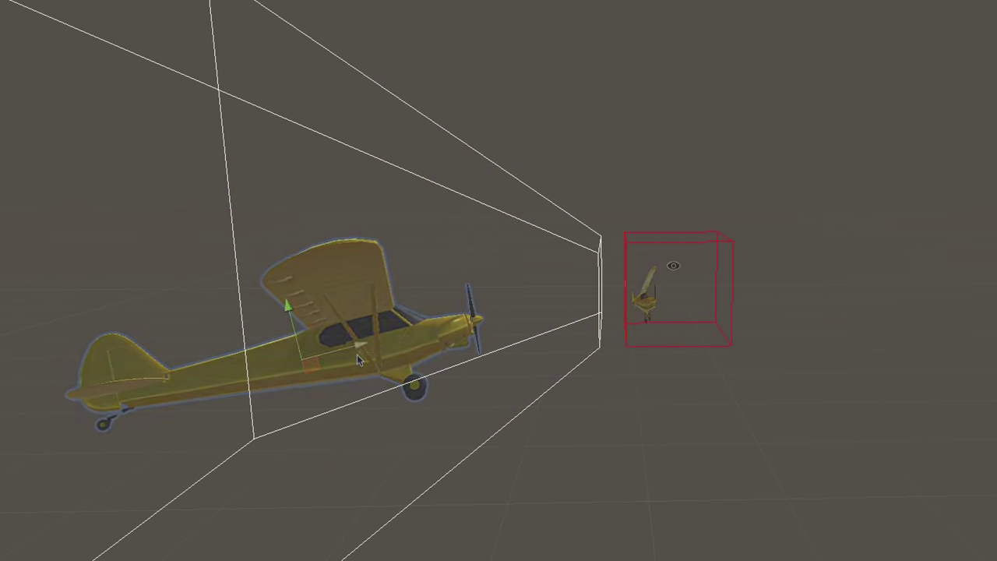
{"action": "mouse_move", "coordinate": [356, 354]}
{"action": "left_mouse_down", "text": "alt"}
{"action": "mouse_move", "coordinate": [307, 247]}
{"action": "mouse_move", "coordinate": [451, 197]}
{"action": "left_mouse_up", "text": "alt"}
{"action": "scroll", "coordinate": [781, 249], "scroll_direction": "up", "scroll_amount": 8}
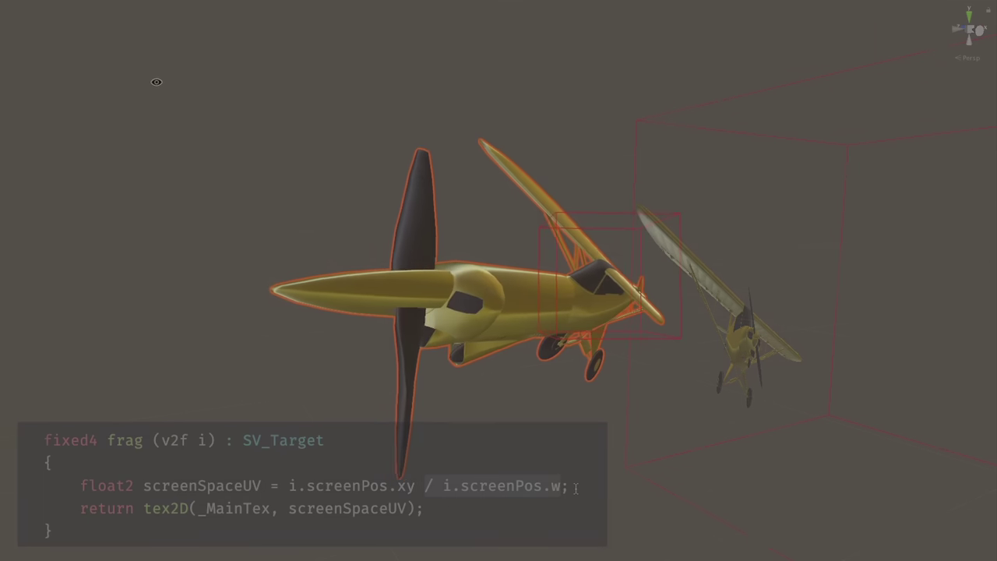
{"action": "left_click_drag", "start_coordinate": [697, 187], "coordinate": [912, 171], "text": "alt"}
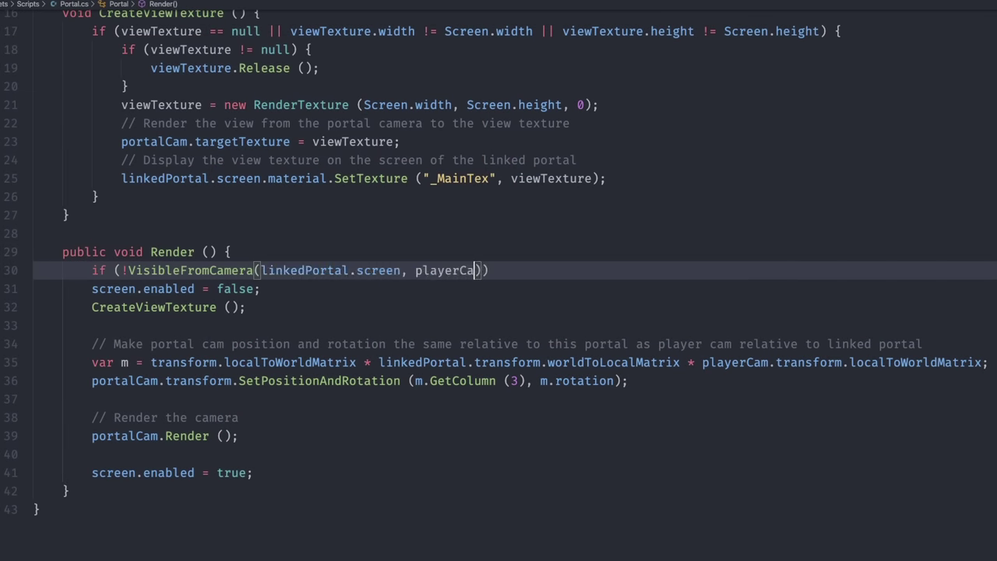
- Add an early-exit check in Render and a static VisibleFromCamera helper using frustum planes and TestPlanesAABB
{"action": "type", "text": "m)) {"}
{"action": "key", "text": "Return"}
{"action": "key", "text": "Up"}
{"action": "key", "text": "Up"}
{"action": "key", "text": "Up"}
{"action": "key", "text": "Return"}
{"action": "key", "text": "Return"}
{"action": "type", "text": "stat"}
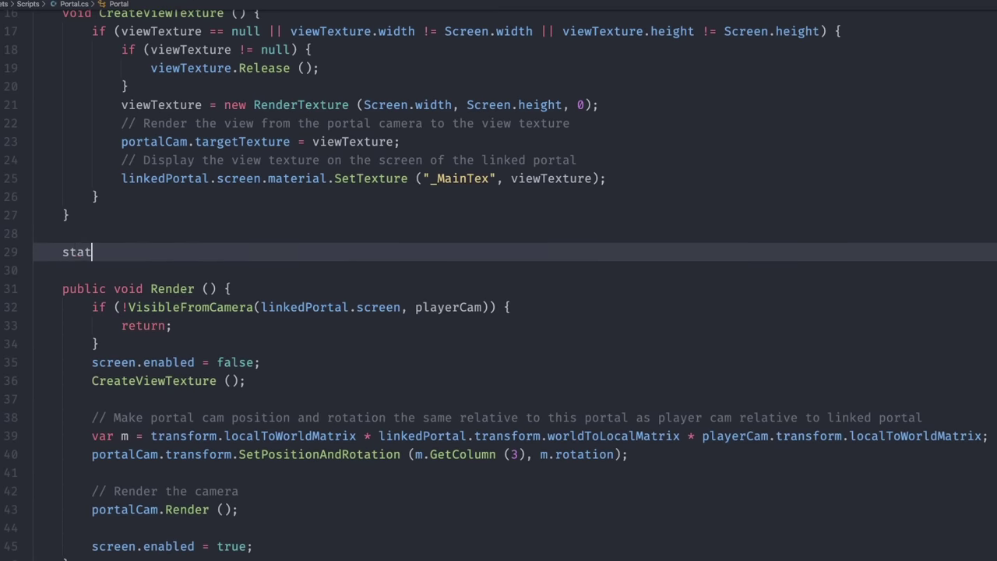
{"action": "type", "text": "ic bool VisibleFromCamera(Renderer renderer, Cam"}
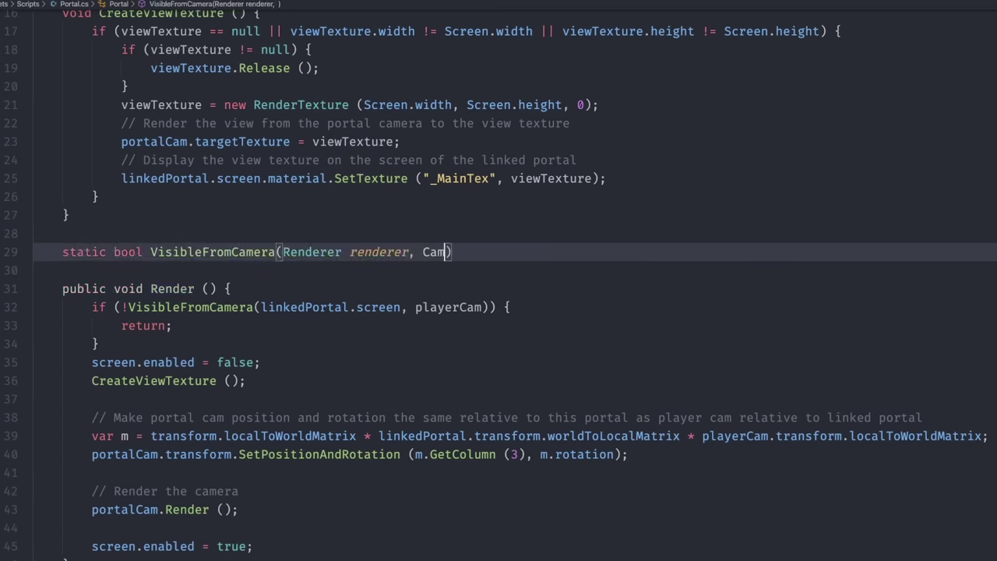
{"action": "type", "text": "era camera) {"}
{"action": "key", "text": "Return"}
{"action": "type", "text": "Plane[] frustumPlanes = GeometryUtility.CalculateFrustumP"}
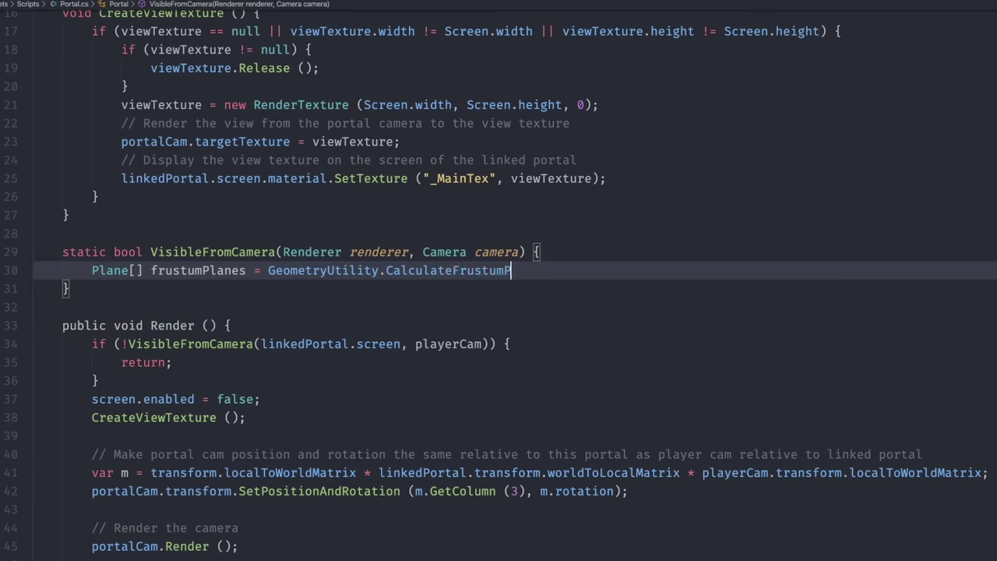
{"action": "type", "text": ");"}
{"action": "key", "text": "Return"}
{"action": "type", "text": "return GeometryUtility.TestPlanesAA"}
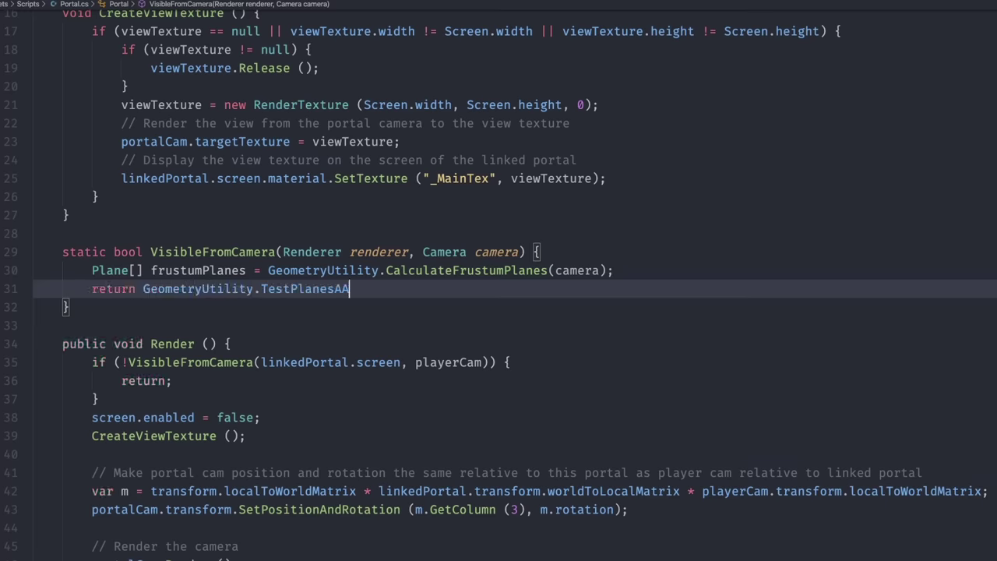
{"action": "type", "text": "BB(fnderer.bounds"}
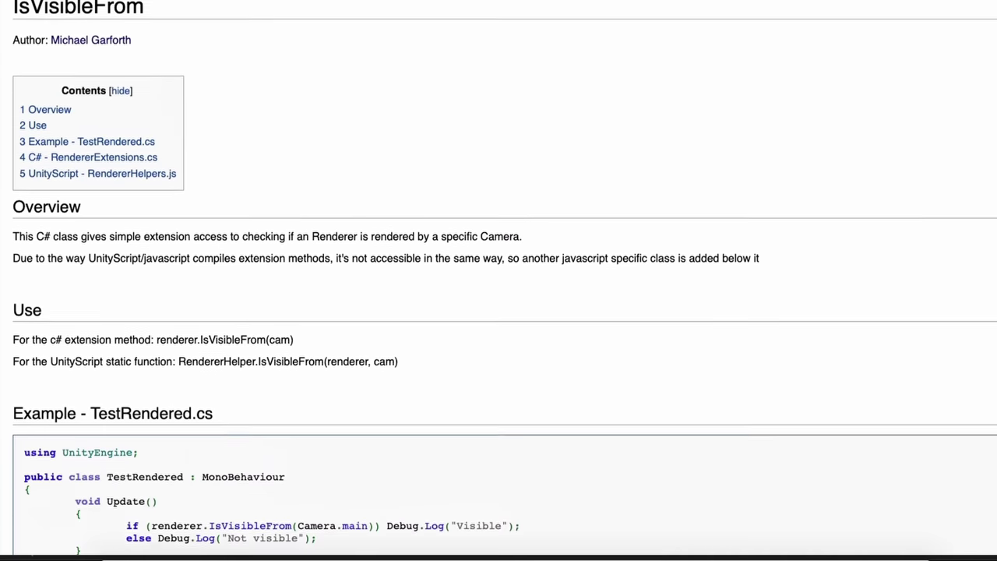
- Give an unseen linked screen a red 1x1 Texture2D, otherwise set viewTexture as its _MainTex
{"action": "scroll", "coordinate": [499, 280], "scroll_direction": "up", "scroll_amount": 1}
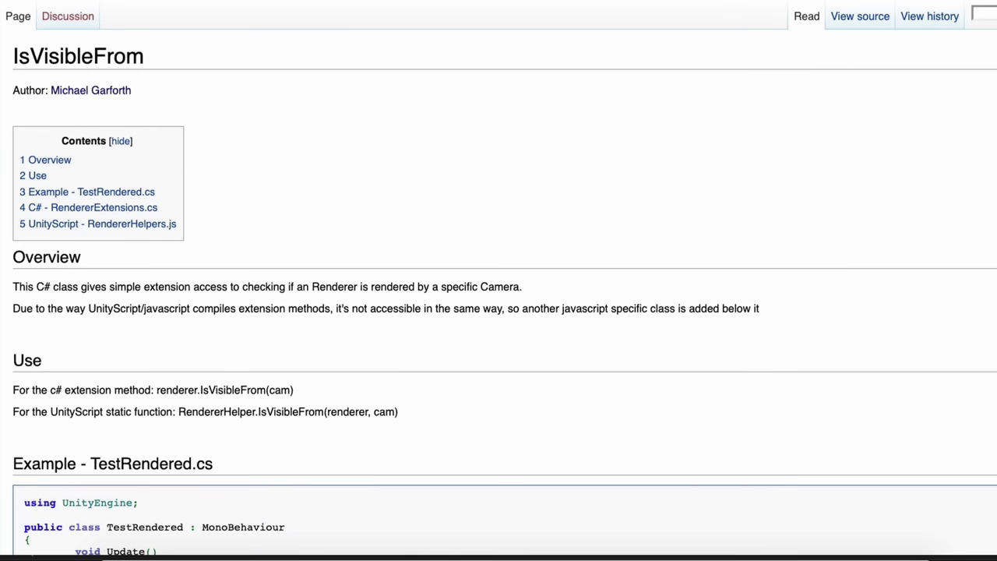
{"action": "left_click_drag", "start_coordinate": [84, 91], "coordinate": [50, 88]}
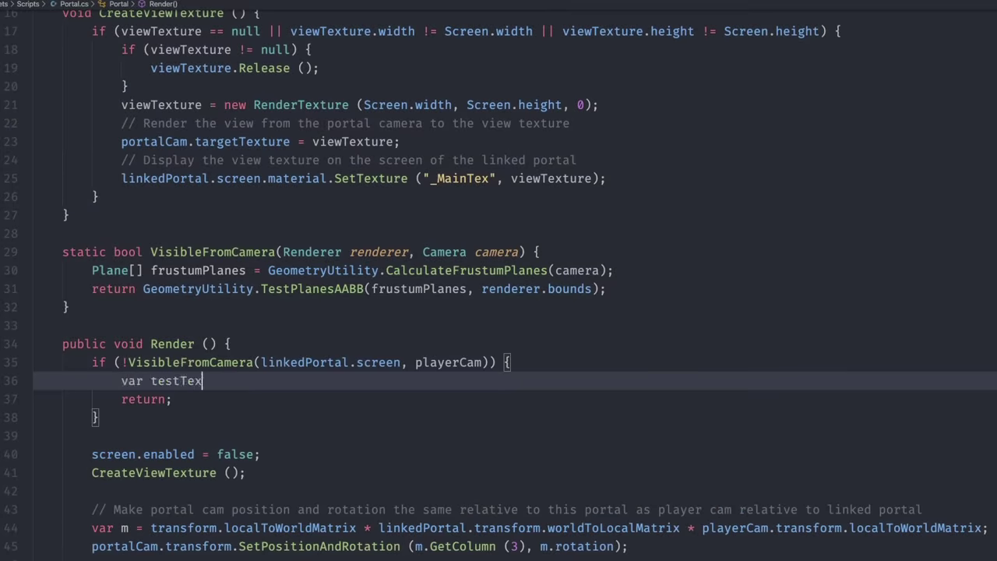
{"action": "type", "text": "ture = new Texture2"}
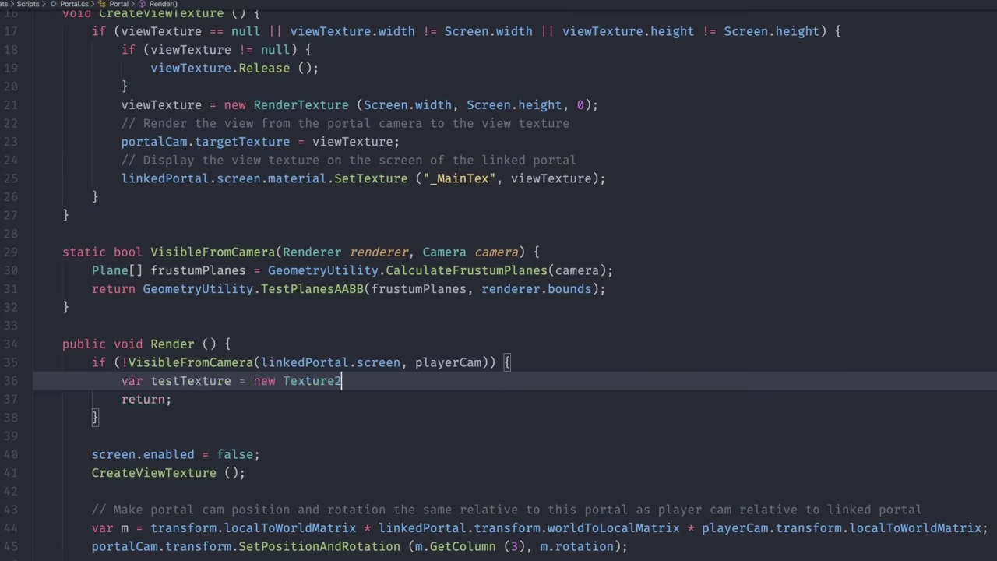
{"action": "type", "text": "D(1,1);"}
{"action": "key", "text": "Return"}
{"action": "type", "text": "testTexture.Set"}
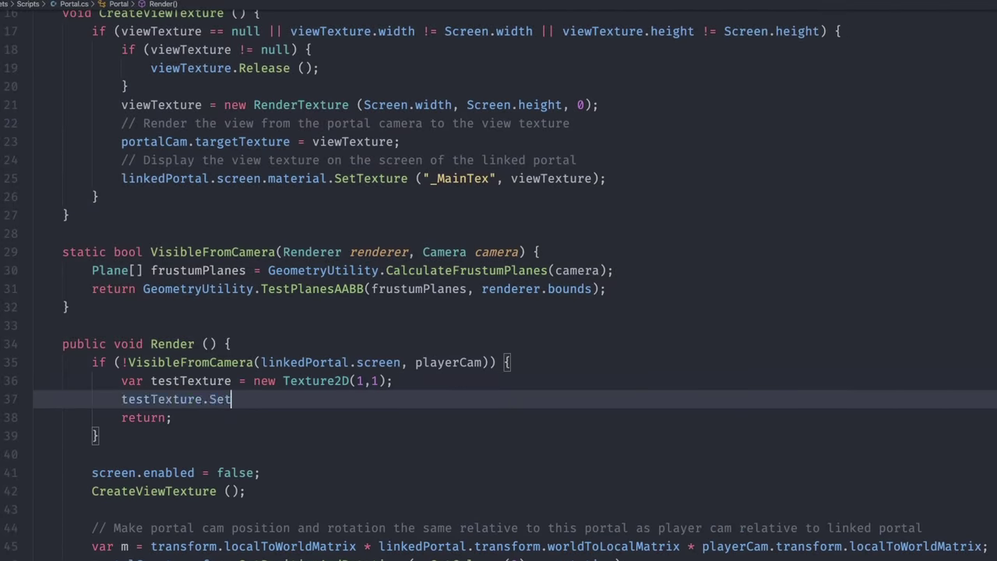
{"action": "type", "text": "or.red);"}
{"action": "key", "text": "Return"}
{"action": "type", "text": "testTexture.Apply();"}
{"action": "key", "text": "Return"}
{"action": "type", "text": "linkedPortal.screen.material.SetTexture(\"_MainTex\", testTexture);"}
{"action": "key", "text": "Down"}
{"action": "key", "text": "Down"}
{"action": "key", "text": "Down"}
{"action": "type", "text": "linkedPortal.screen.ma"}
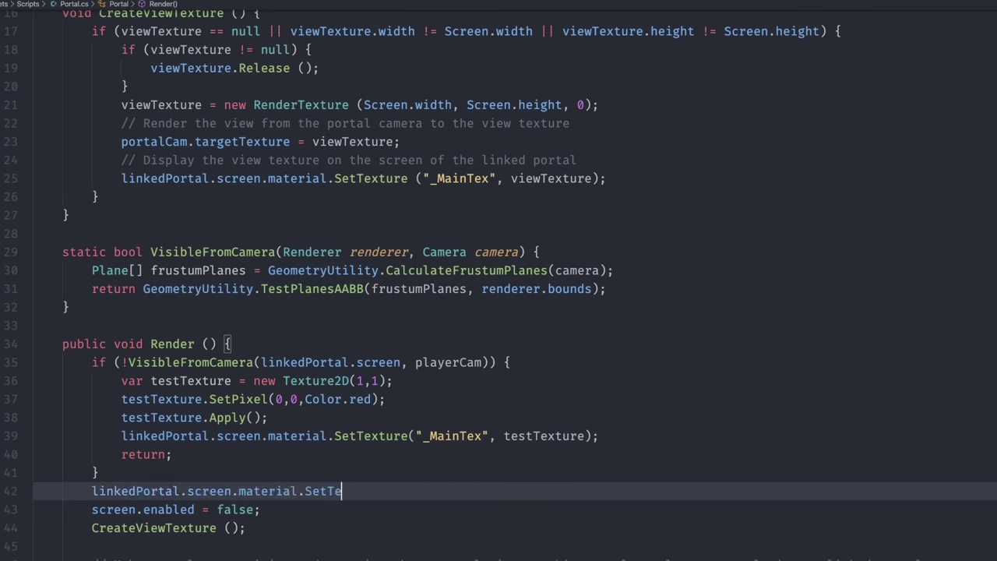
{"action": "type", "text": "terial.SetTexture(\"_MainTex\", viewTexture);"}
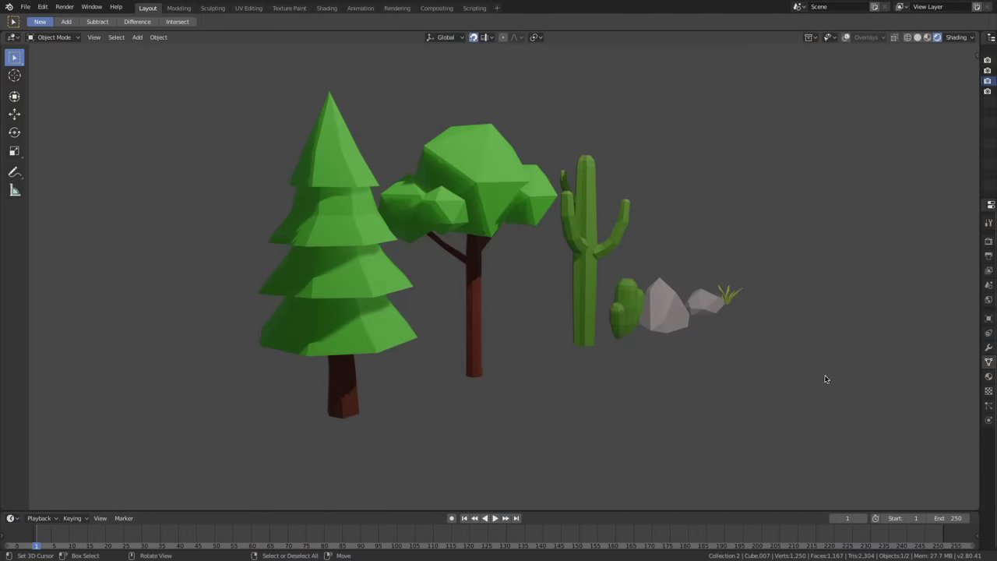
{"action": "mouse_move", "coordinate": [826, 379]}
{"action": "middle_mouse_down"}
{"action": "mouse_move", "coordinate": [731, 385]}
{"action": "mouse_move", "coordinate": [766, 389]}
{"action": "middle_mouse_up"}
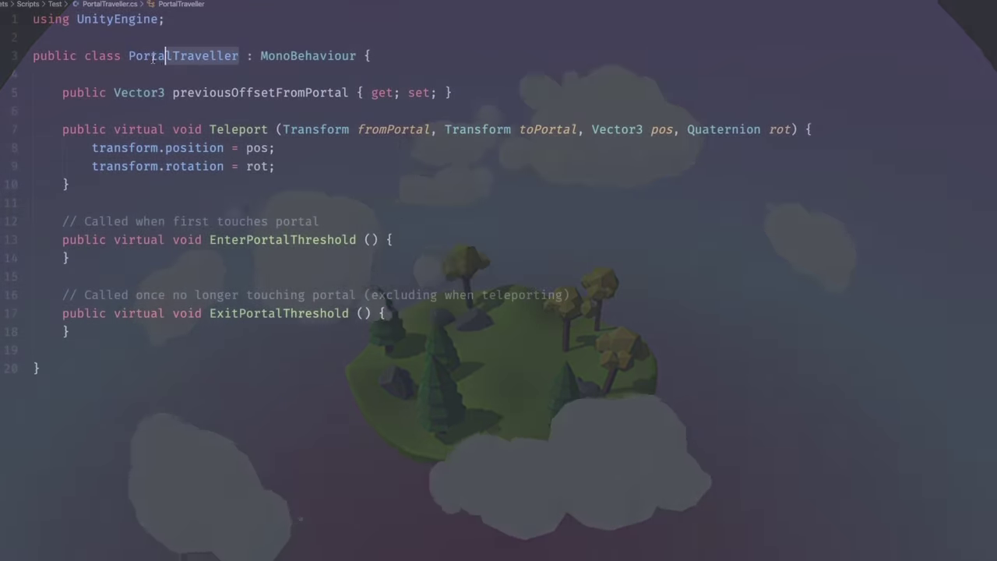
- Review the PortalTraveller class and the trigger lines that add and remove tracked travellers
{"action": "double_click", "coordinate": [174, 56]}
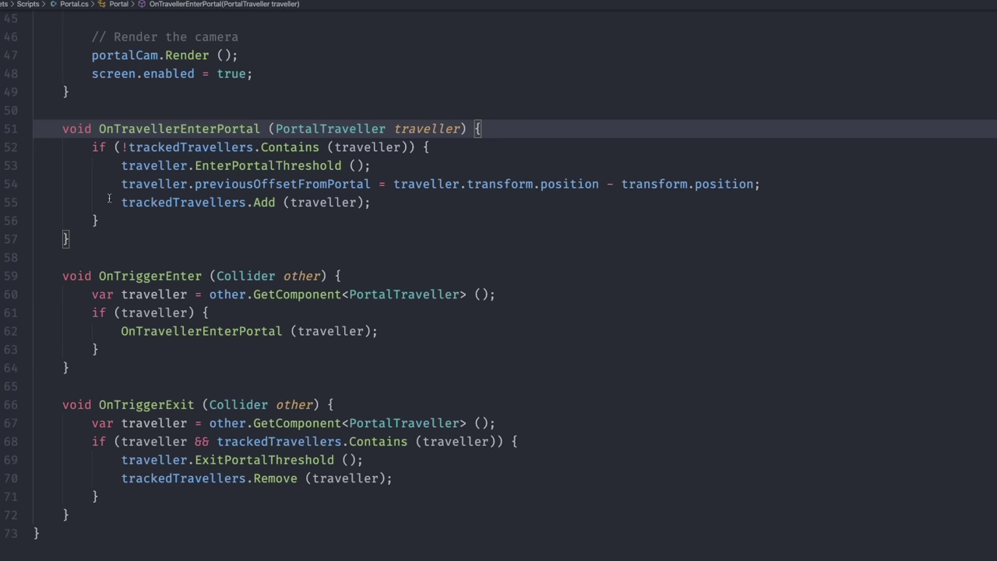
{"action": "left_click_drag", "start_coordinate": [118, 202], "coordinate": [396, 207]}
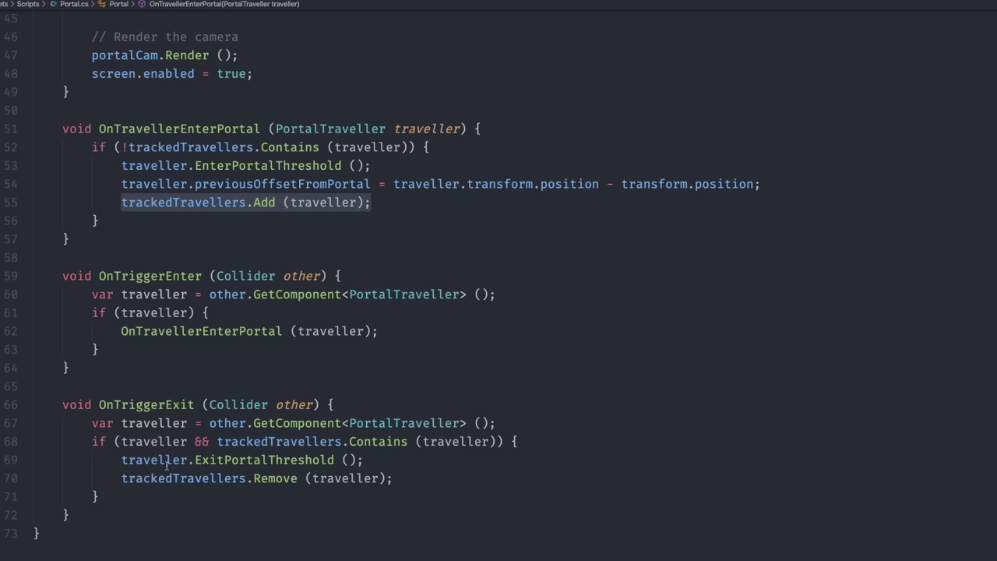
{"action": "left_click", "coordinate": [123, 478]}
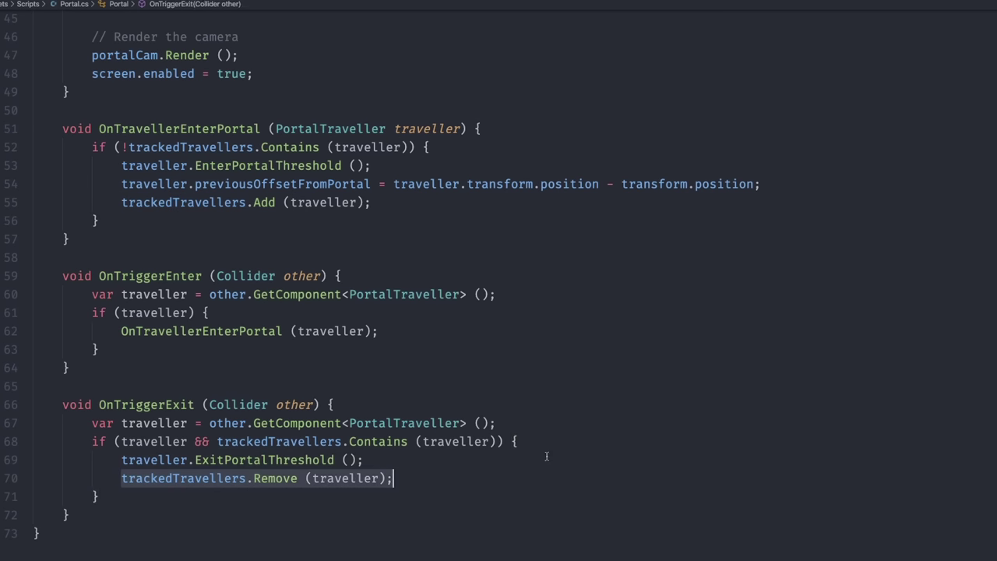
{"action": "scroll", "coordinate": [498, 281], "scroll_direction": "up", "scroll_amount": 3}
{"action": "scroll", "coordinate": [499, 281], "scroll_direction": "up", "scroll_amount": 7}
- Add a LateUpdate method with a for loop over trackedTravellers.Count
{"action": "left_click", "coordinate": [70, 48]}
{"action": "key", "text": "Return"}
{"action": "key", "text": "Return"}
{"action": "type", "text": "void Late"}
{"action": "key", "text": "Return"}
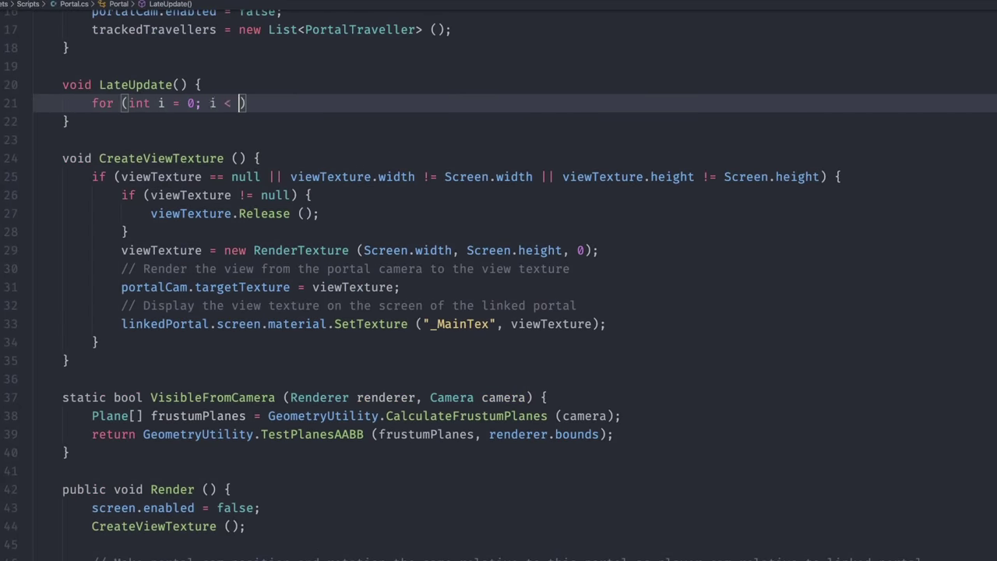
{"action": "type", "text": "+) {"}
{"action": "key", "text": "Return"}
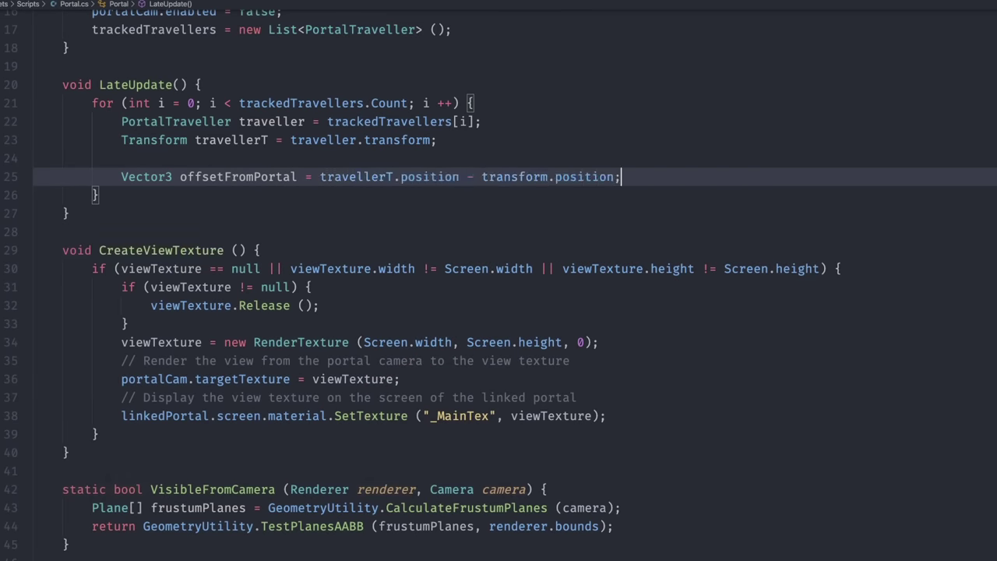
- Compute offsetFromPortal, portalSide and portalSideOld using Math.Sign of dot products
{"action": "type", "text": "n;"}
{"action": "key", "text": "Return"}
{"action": "key", "text": "Return"}
{"action": "type", "text": "traveller.previousOffsetFromPortal ="}
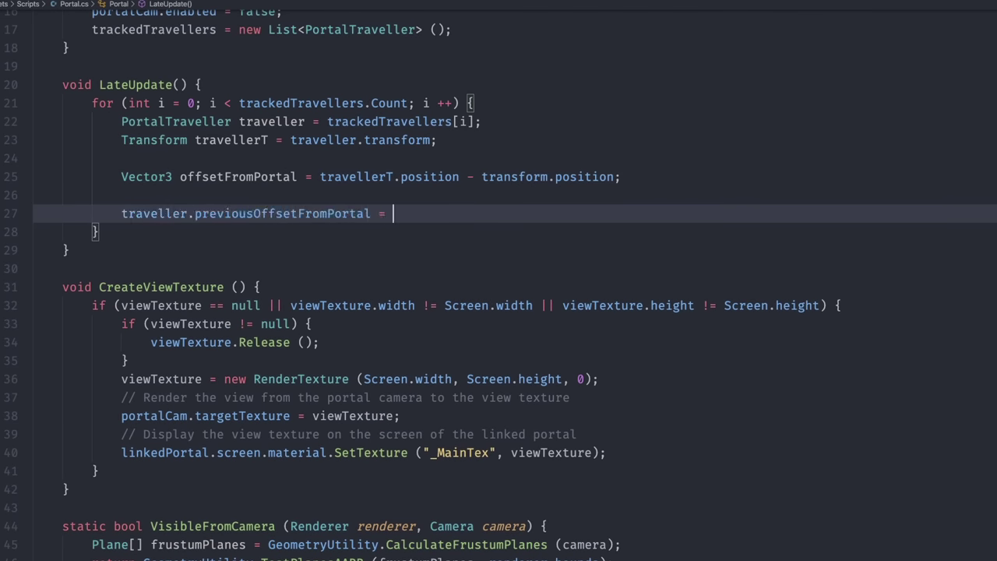
{"action": "key", "text": "Up"}
{"action": "key", "text": "Up"}
{"action": "key", "text": "End"}
{"action": "key", "text": "Return"}
{"action": "type", "text": "int"}
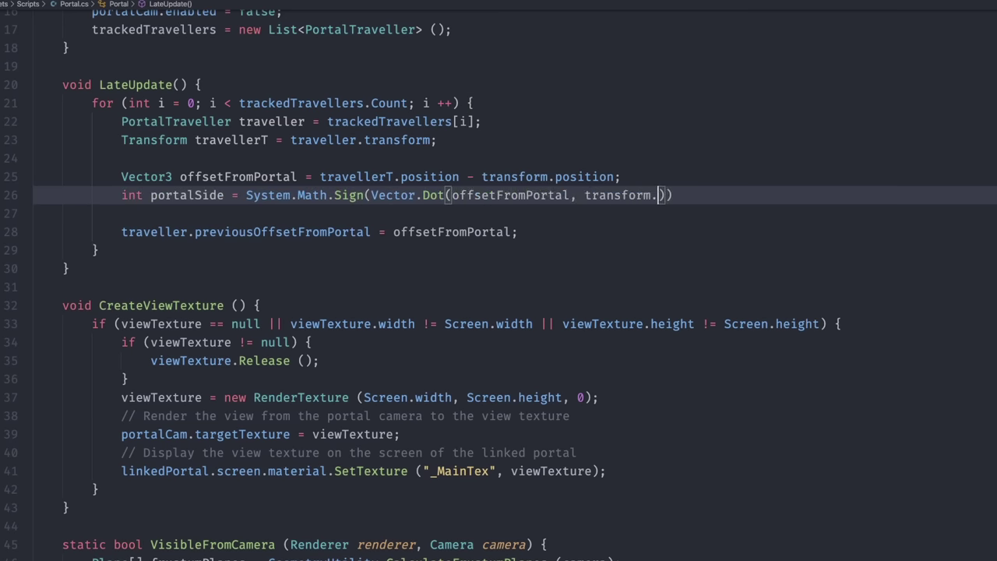
{"action": "key", "text": "Return"}
{"action": "type", "text": "int portalSideOld = System.Math.Sign(Vector3.Dot(traveller.previousOffsetFromPor"}
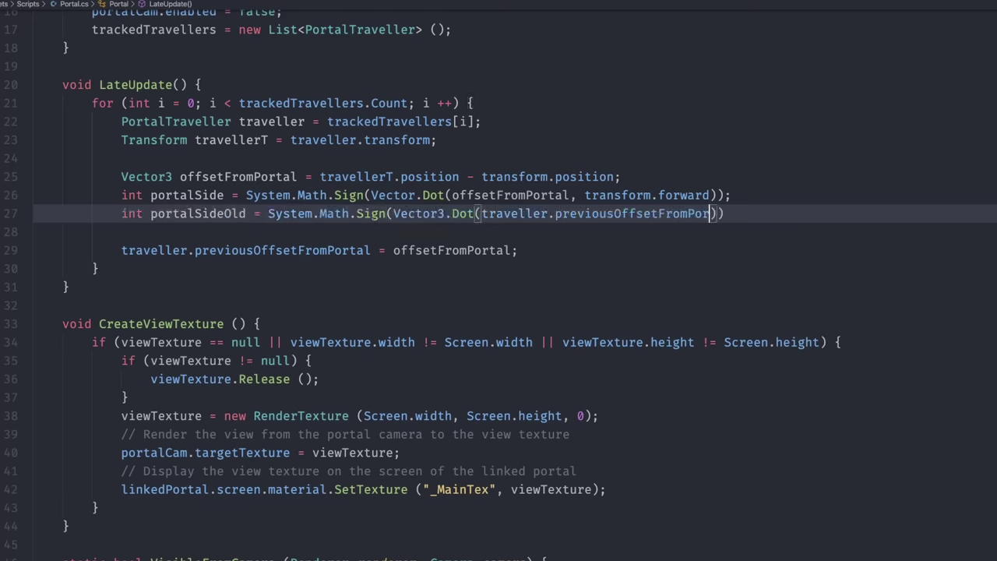
- When portalSide differs from portalSideOld, call traveller.Teleport to the linked portal
{"action": "key", "text": "Return"}
{"action": "type", "text": "// Teleport the traveller if it has crossed from one side of the portal to the other"}
{"action": "key", "text": "Return"}
{"action": "type", "text": "if (portalSide"}
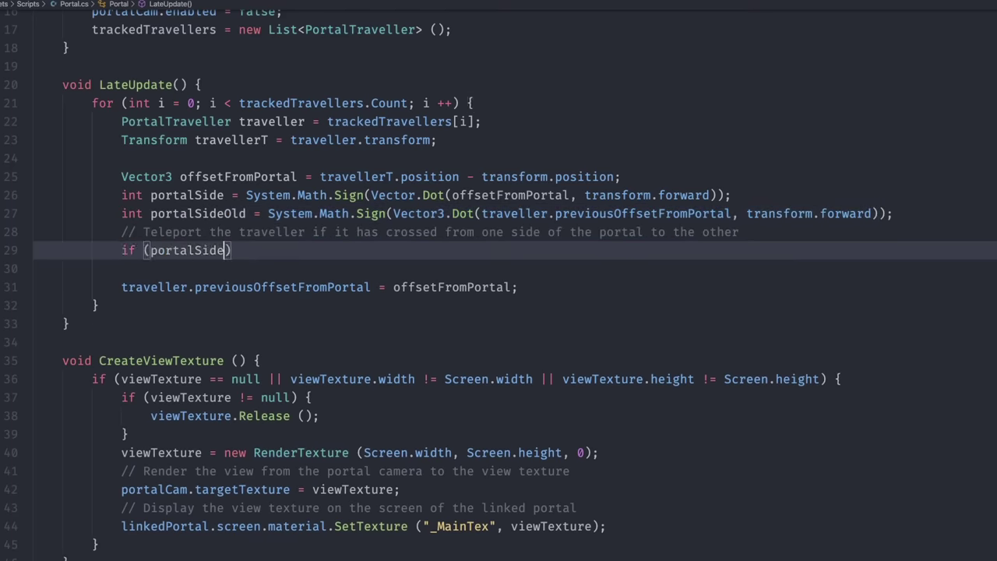
{"action": "type", "text": " != portalSideOld) {"}
{"action": "key", "text": "Return"}
{"action": "type", "text": "var m = linkedPortal.transform.localToWorldMatrix * transform.worldToLocalMatrix * travellerT.localToWorldMatrix;"}
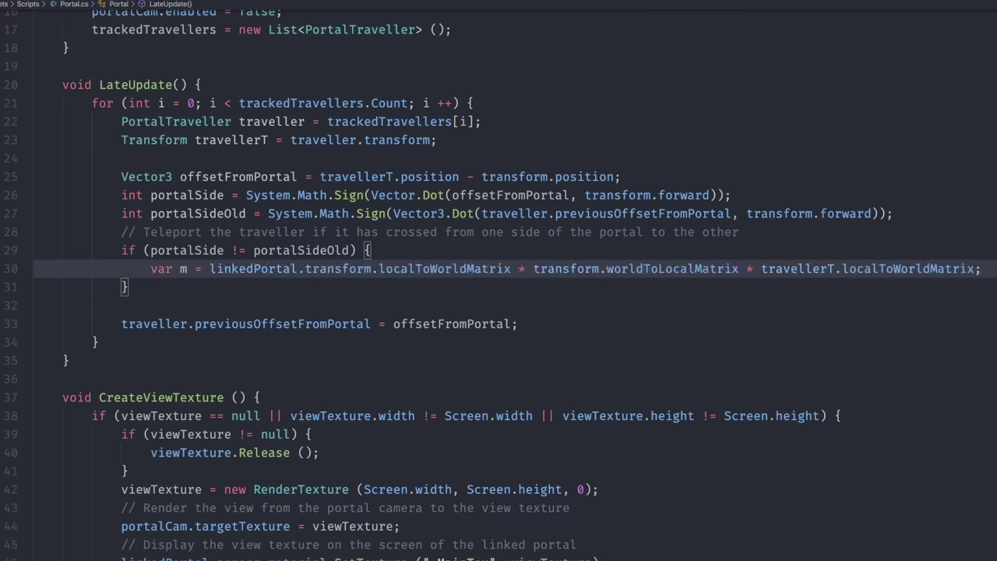
{"action": "key", "text": "Return"}
{"action": "type", "text": "traveller.T"}
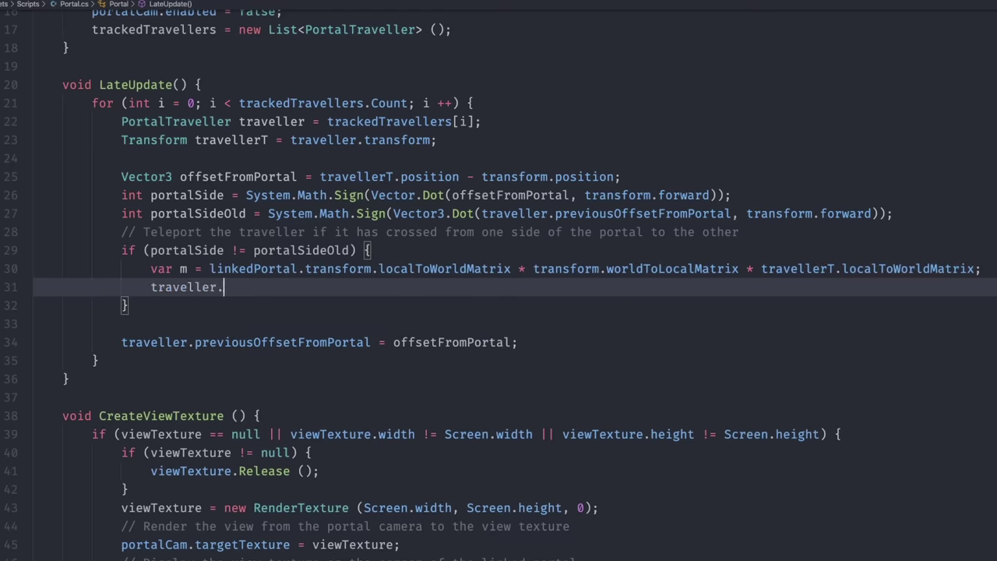
{"action": "type", "text": "ion"}
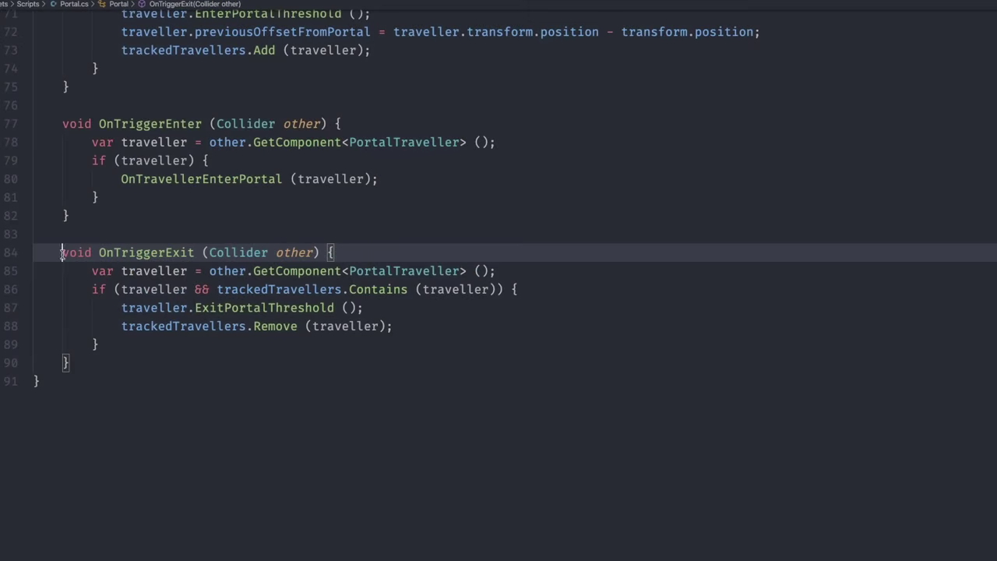
- After Teleport, call linkedPortal.OnTravellerEnterPortal(traveller), trackedTravellers.RemoveAt(i) and i--
{"action": "left_click_drag", "start_coordinate": [62, 253], "coordinate": [86, 347]}
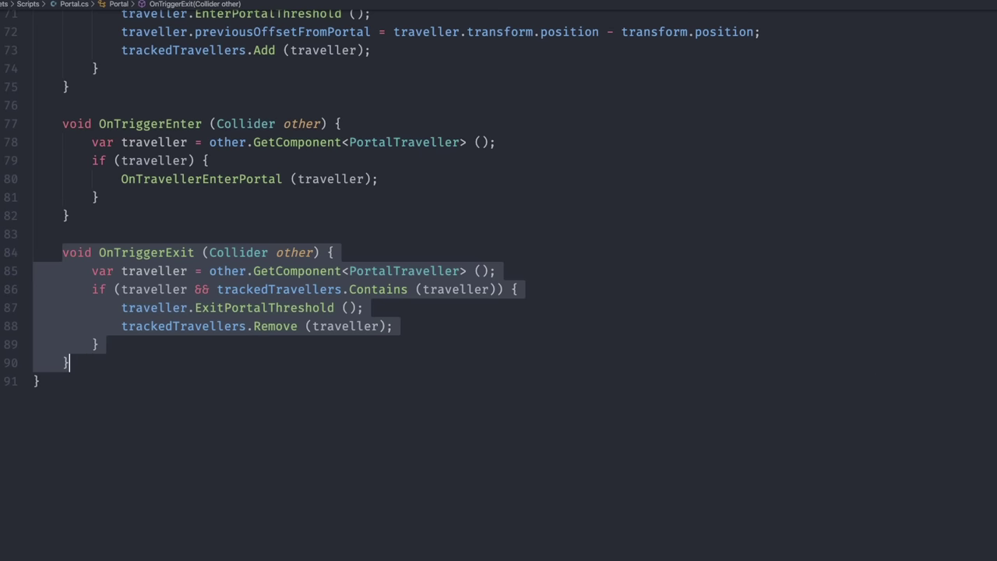
{"action": "scroll", "coordinate": [67, 362], "scroll_direction": "up", "scroll_amount": 10}
{"action": "scroll", "coordinate": [68, 362], "scroll_direction": "up", "scroll_amount": 6}
{"action": "left_click", "coordinate": [150, 300]}
{"action": "type", "text": "// Can't rely on OnTriggerEnter/Exit to be called next frame because it depends on when FixedU"}
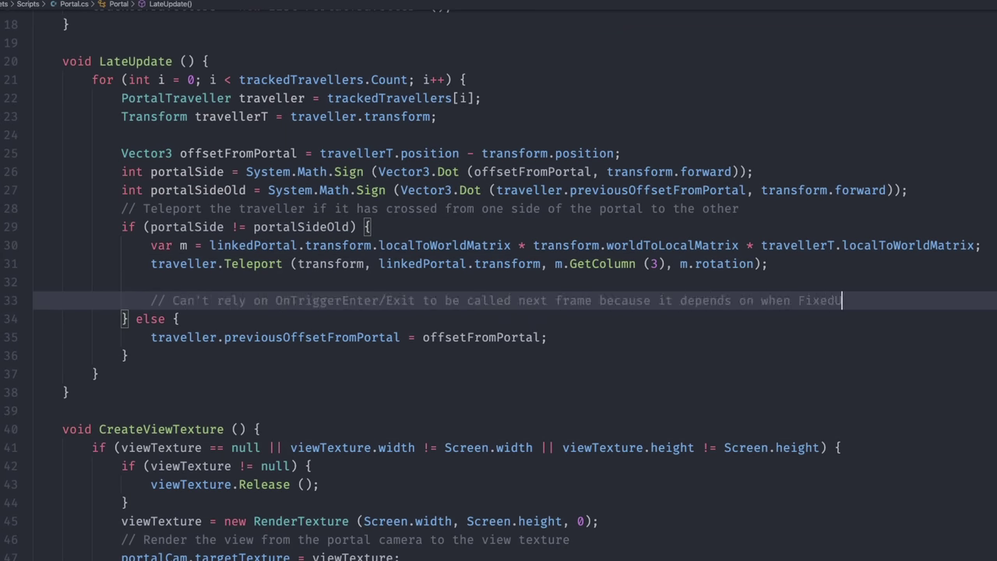
{"action": "type", "text": "pdate runs"}
{"action": "key", "text": "Return"}
{"action": "type", "text": "linkedPortal.OnTravellerEnterPortal(traveller"}
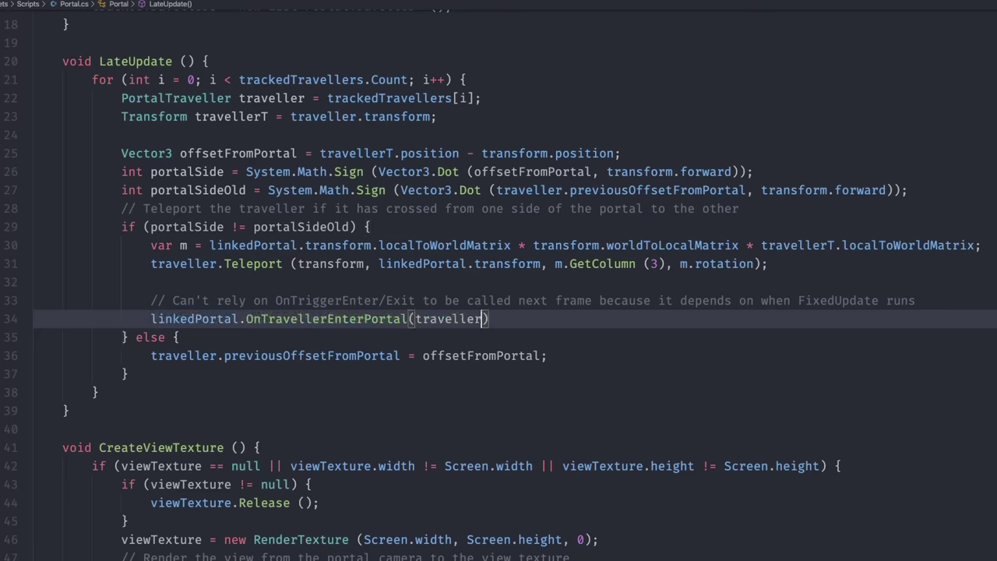
{"action": "type", "text": ");"}
{"action": "key", "text": "Return"}
{"action": "type", "text": "trackedTravellers.RemoveAt(i"}
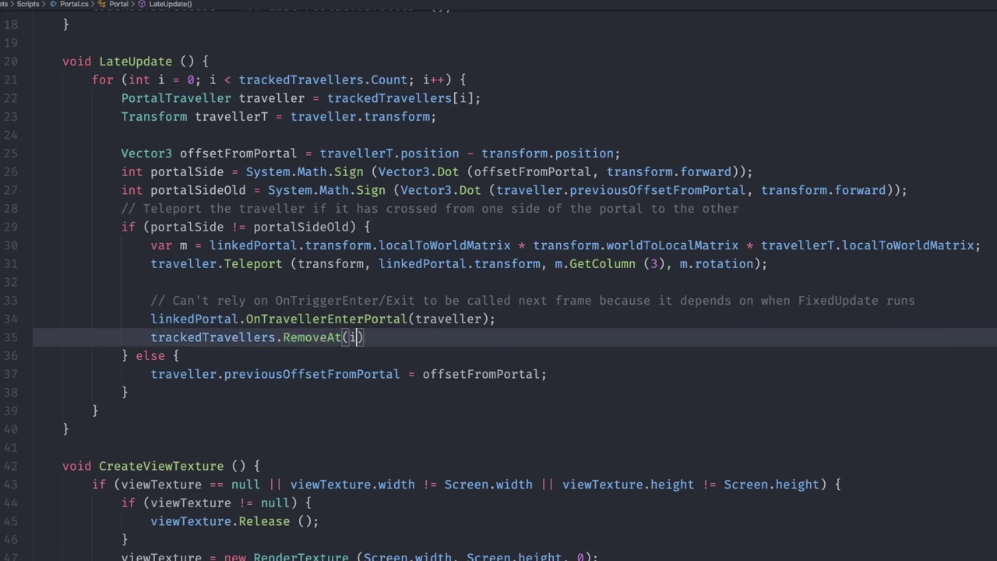
{"action": "type", "text": ");"}
{"action": "key", "text": "Return"}
{"action": "type", "text": "i--;"}
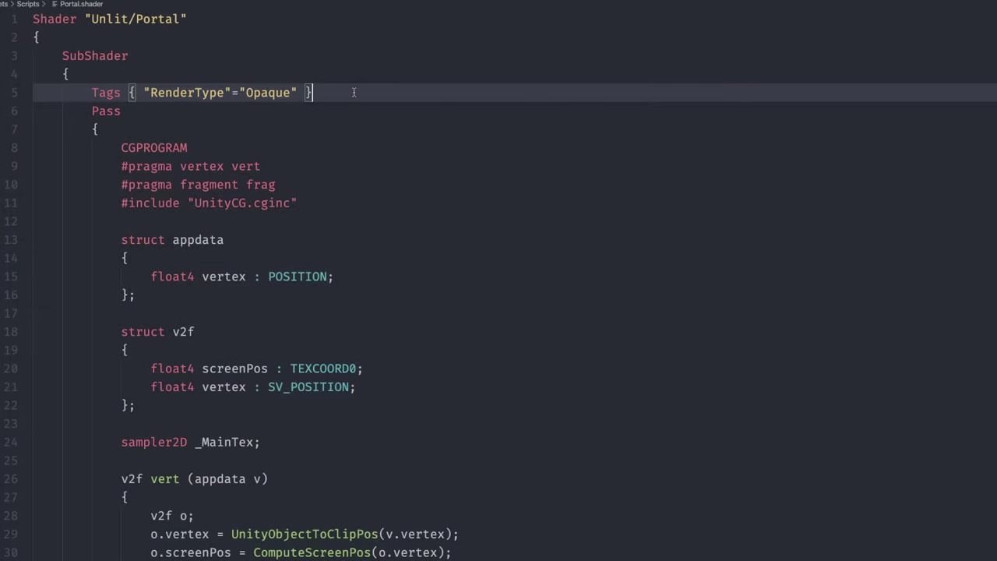
- Insert a new line below the Tags line of the Custom/Slice shader
{"action": "key", "text": "Return"}
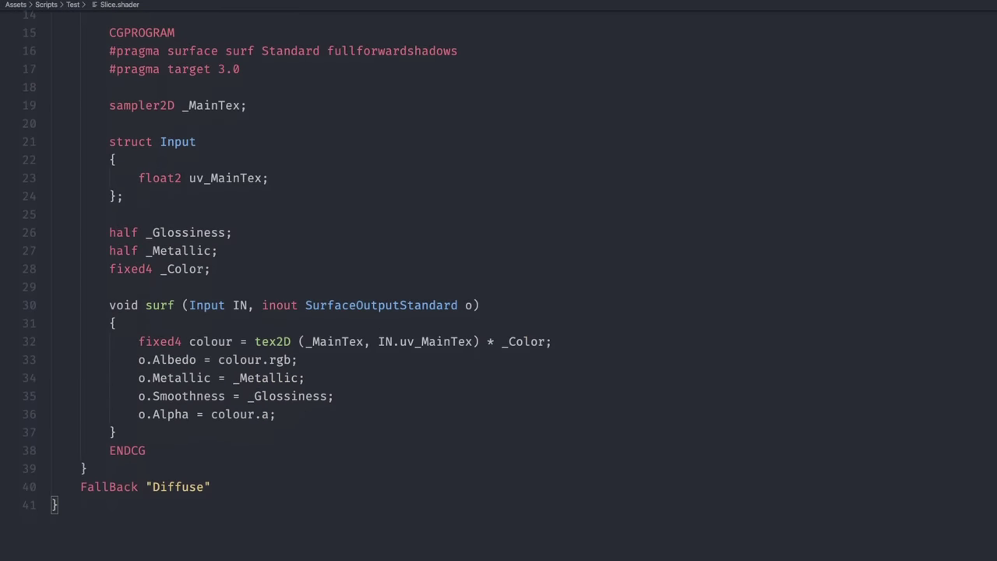
- Declare float3 sliceCentre and sliceNormal and add a worldPos field to the Input struct
{"action": "key", "text": "Return"}
{"action": "key", "text": "Return"}
{"action": "type", "text": "f"}
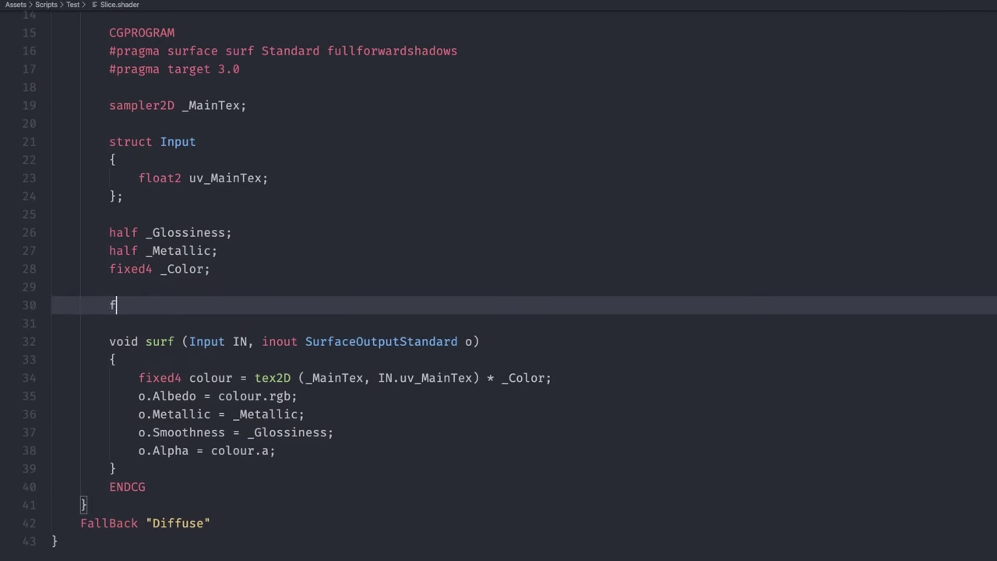
{"action": "type", "text": ";"}
{"action": "key", "text": "Return"}
{"action": "type", "text": "fl"}
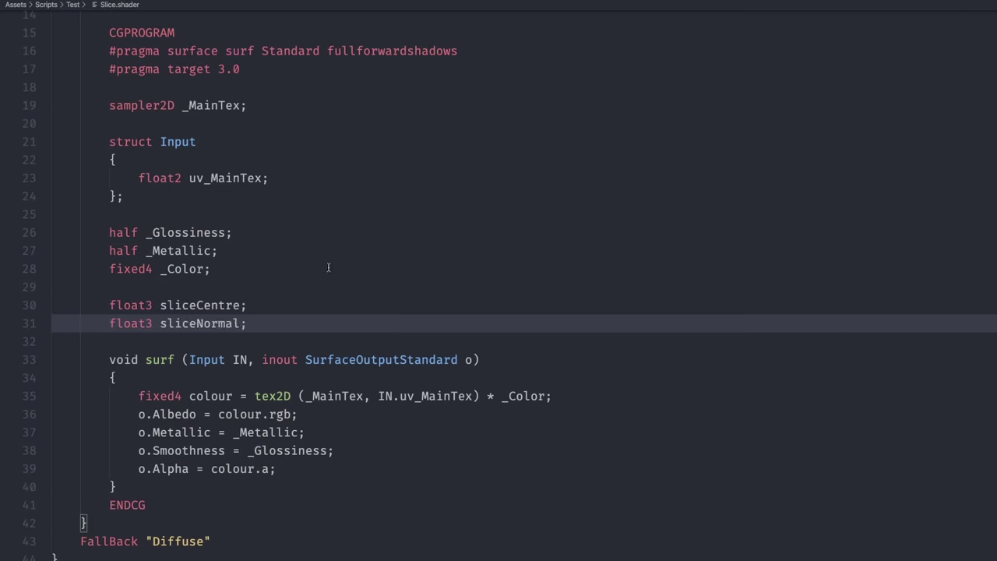
{"action": "left_click", "coordinate": [263, 176]}
{"action": "key", "text": "Return"}
{"action": "type", "text": "float3 worldPos;"}
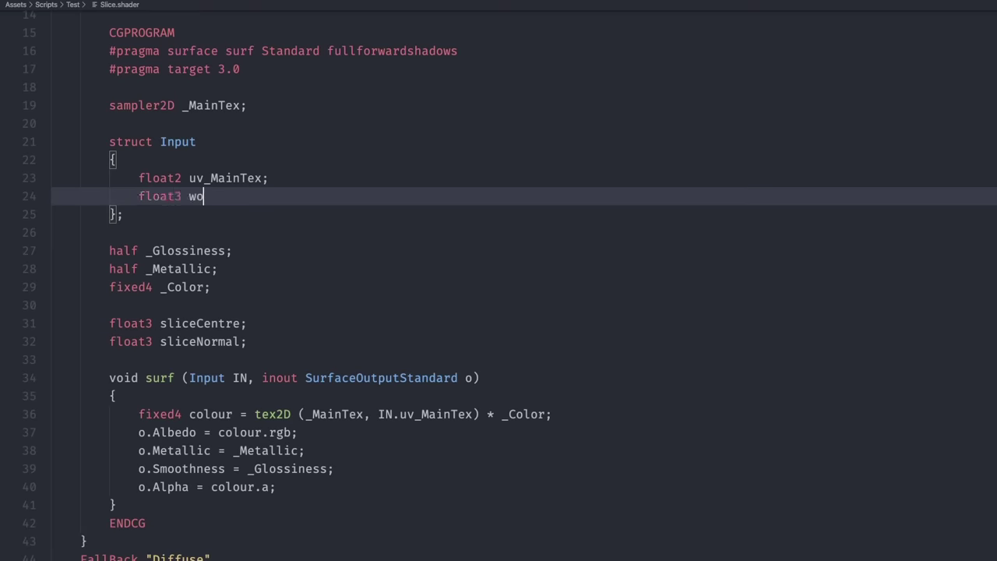
- In surf, compute sliceSide with dot() and call clip(-sliceSide)
{"action": "left_click", "coordinate": [253, 398]}
{"action": "key", "text": "Return"}
{"action": "type", "text": "float sliceSide = dot(sliceNormal, IN.worldPos - sliceCentre);"}
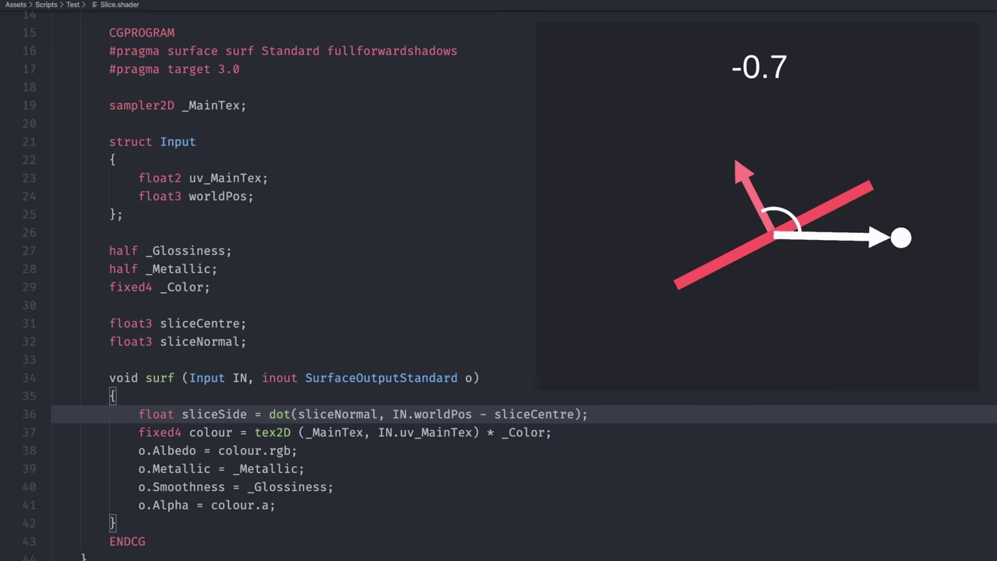
{"action": "key", "text": "Return"}
{"action": "type", "text": "clip (-sliceSide);"}
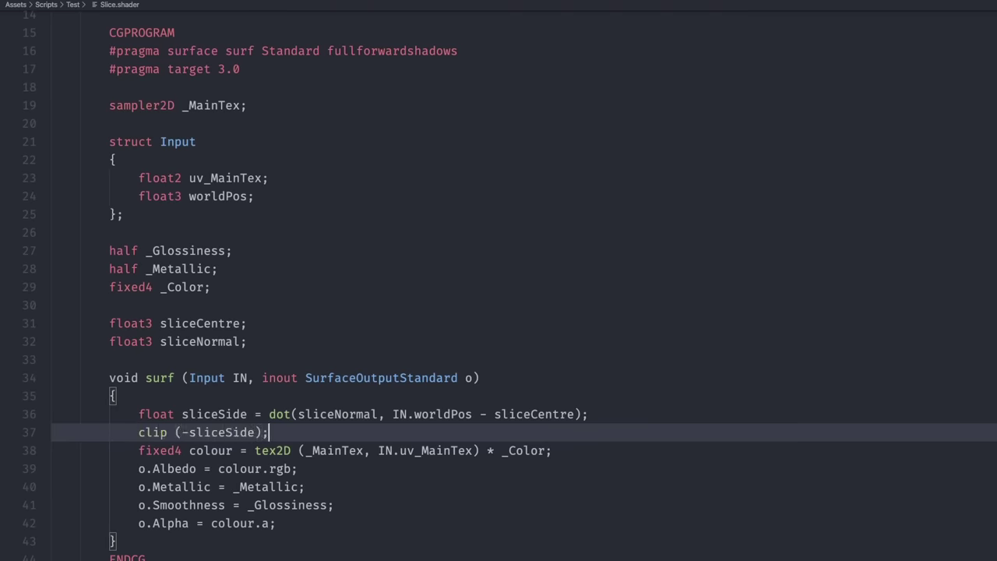
{"action": "key", "text": "Return"}
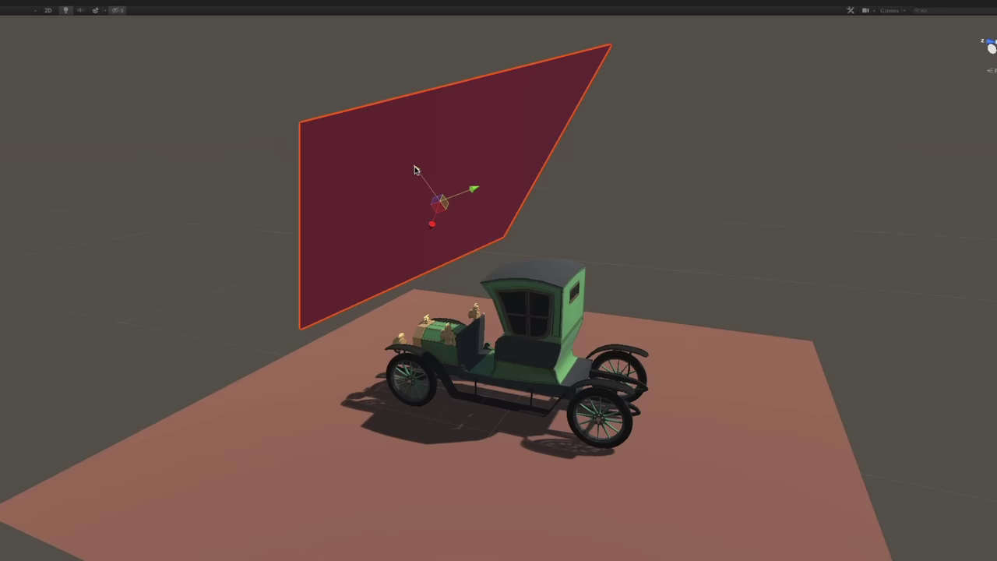
- Tilt the red slicing plane down until it lies nearly flat through the carriage
{"action": "left_click_drag", "start_coordinate": [415, 170], "coordinate": [511, 297]}
{"action": "mouse_move", "coordinate": [378, 266]}
{"action": "left_mouse_down", "text": "alt"}
{"action": "mouse_move", "coordinate": [366, 251]}
{"action": "mouse_move", "coordinate": [779, 201]}
{"action": "left_mouse_up", "text": "alt"}
{"action": "scroll", "coordinate": [674, 229], "scroll_direction": "up", "scroll_amount": 1}
{"action": "scroll", "coordinate": [870, 239], "scroll_direction": "up", "scroll_amount": 4}
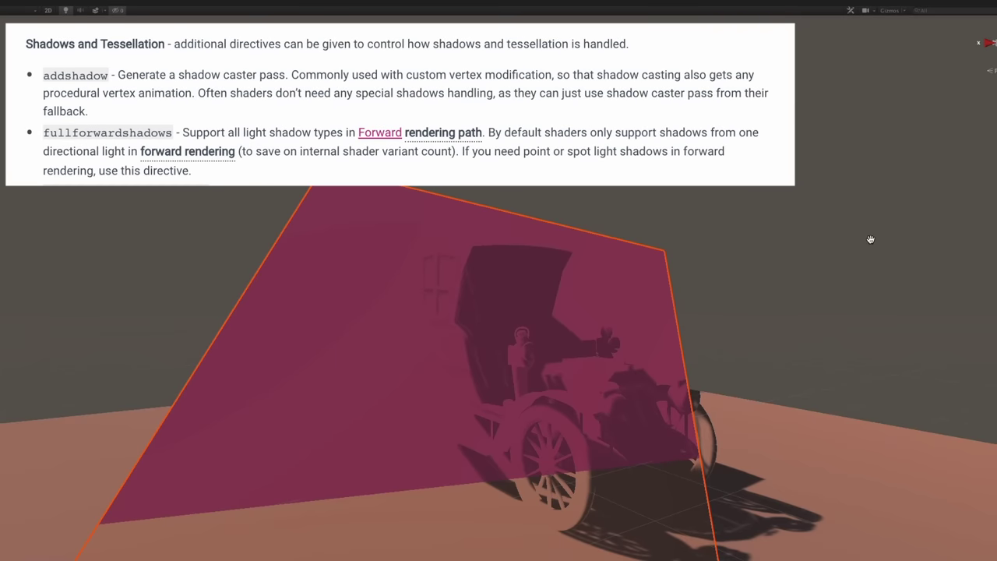
{"action": "mouse_move", "coordinate": [870, 239]}
{"action": "left_mouse_down", "text": "alt"}
{"action": "mouse_move", "coordinate": [122, 260]}
{"action": "mouse_move", "coordinate": [542, 258]}
{"action": "left_mouse_up", "text": "alt"}
{"action": "right_click_drag", "start_coordinate": [542, 258], "coordinate": [422, 246], "text": "alt"}
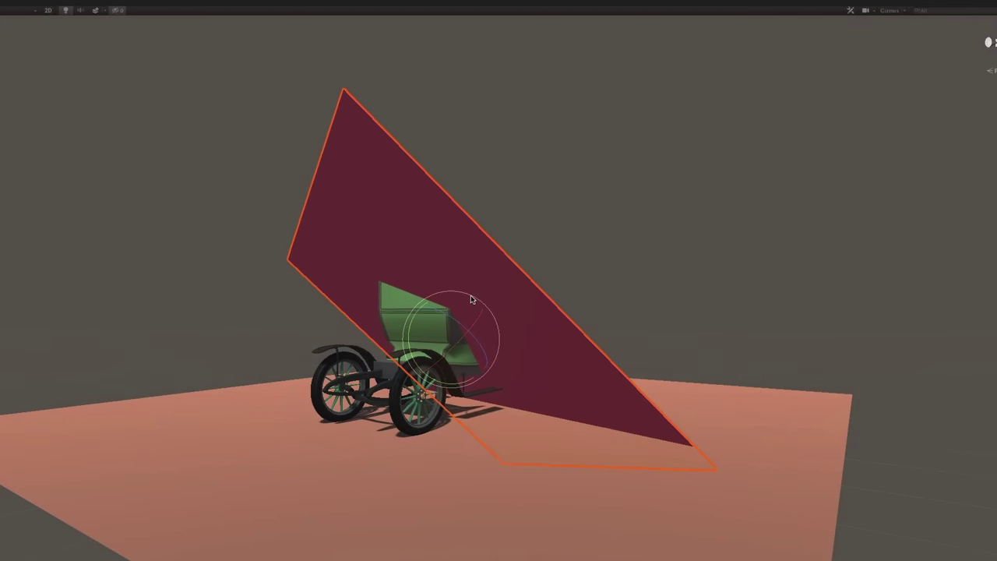
{"action": "mouse_move", "coordinate": [471, 298]}
{"action": "left_mouse_down"}
{"action": "mouse_move", "coordinate": [416, 285]}
{"action": "mouse_move", "coordinate": [454, 302]}
{"action": "mouse_move", "coordinate": [452, 319]}
{"action": "mouse_move", "coordinate": [454, 296]}
{"action": "mouse_move", "coordinate": [449, 343]}
{"action": "left_mouse_up"}
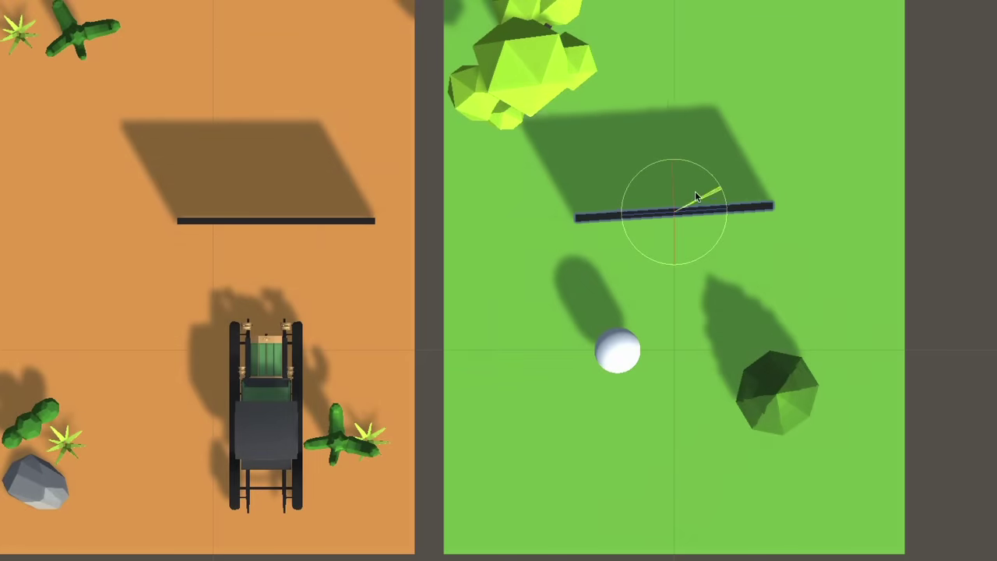
- Rotate the portal between the desert and grass areas to sit diagonally
{"action": "left_click_drag", "start_coordinate": [697, 197], "coordinate": [83, 264]}
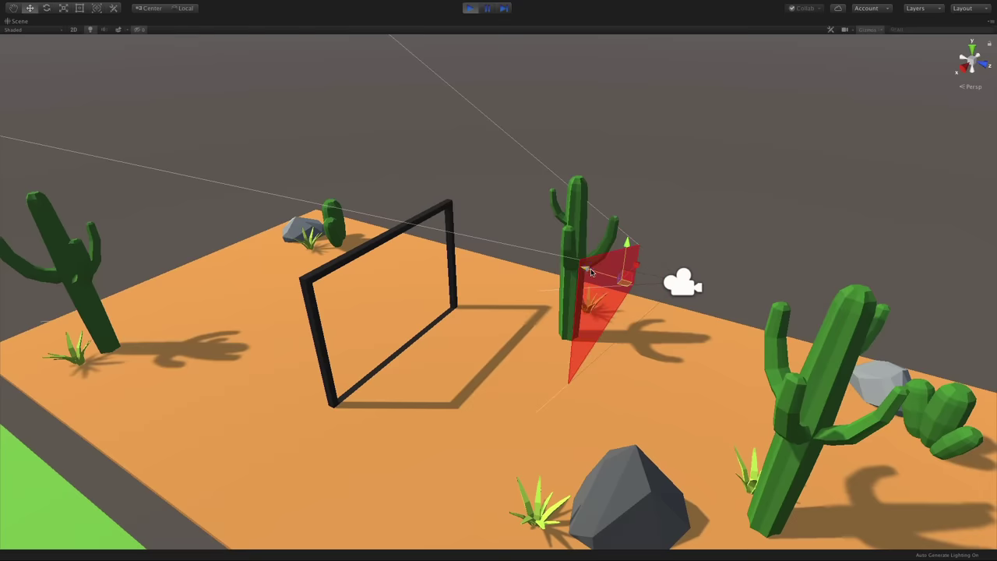
- Rotate the red clip plane beside the desert portal to a new angle
{"action": "key", "text": "e"}
{"action": "mouse_move", "coordinate": [494, 285]}
{"action": "left_mouse_down"}
{"action": "mouse_move", "coordinate": [630, 274]}
{"action": "mouse_move", "coordinate": [592, 272]}
{"action": "left_mouse_up"}
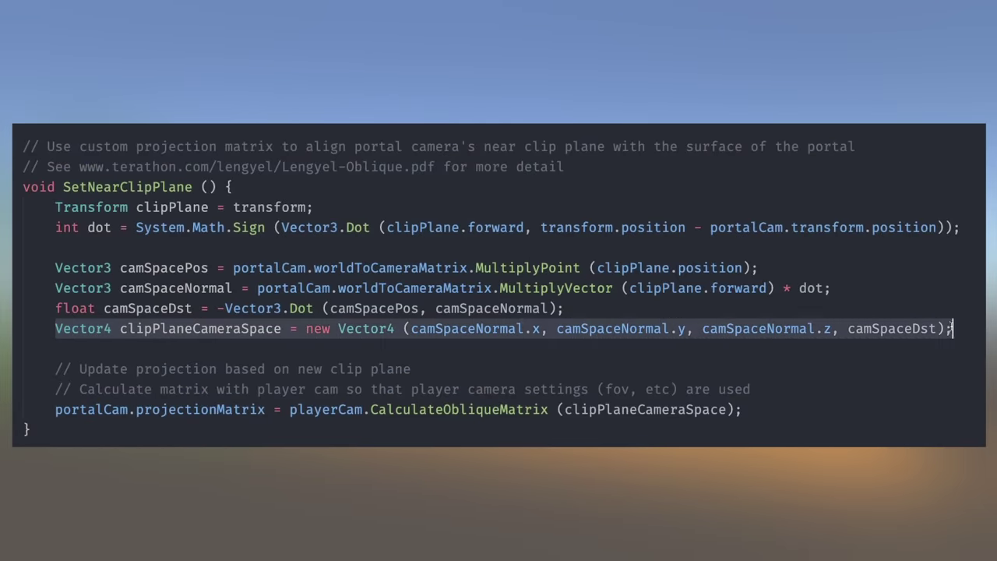
- Drag the red clip plane onto the large yellow airplane to update the camera preview
{"action": "left_click_drag", "start_coordinate": [372, 414], "coordinate": [426, 410]}
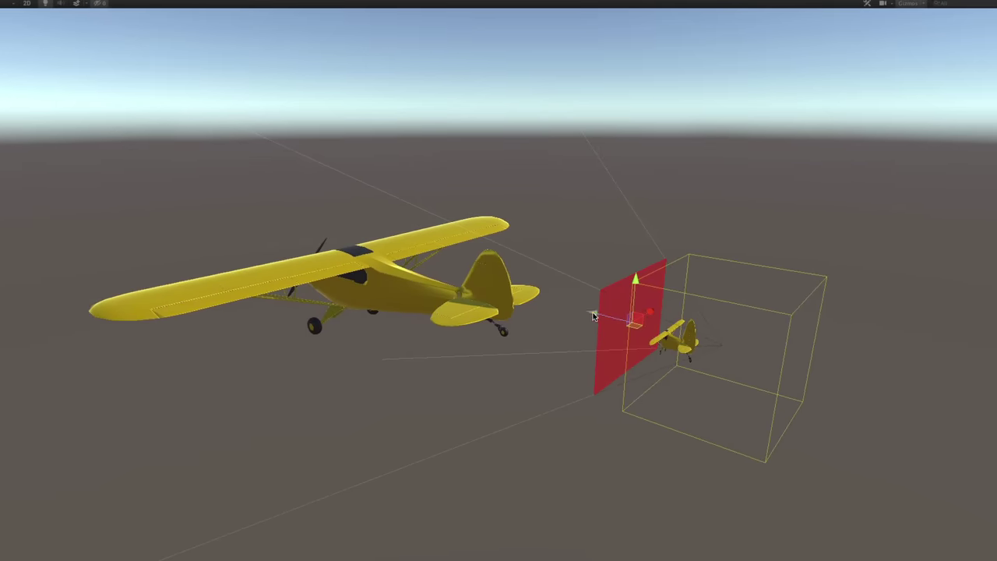
{"action": "mouse_move", "coordinate": [580, 313]}
{"action": "left_mouse_down"}
{"action": "mouse_move", "coordinate": [210, 249]}
{"action": "mouse_move", "coordinate": [399, 299]}
{"action": "mouse_move", "coordinate": [471, 291]}
{"action": "mouse_move", "coordinate": [377, 310]}
{"action": "left_mouse_up"}
- Drag the red clip plane from the airplane body to behind its tail
{"action": "mouse_move", "coordinate": [396, 262]}
{"action": "left_mouse_down"}
{"action": "mouse_move", "coordinate": [466, 312]}
{"action": "mouse_move", "coordinate": [398, 278]}
{"action": "left_mouse_up"}
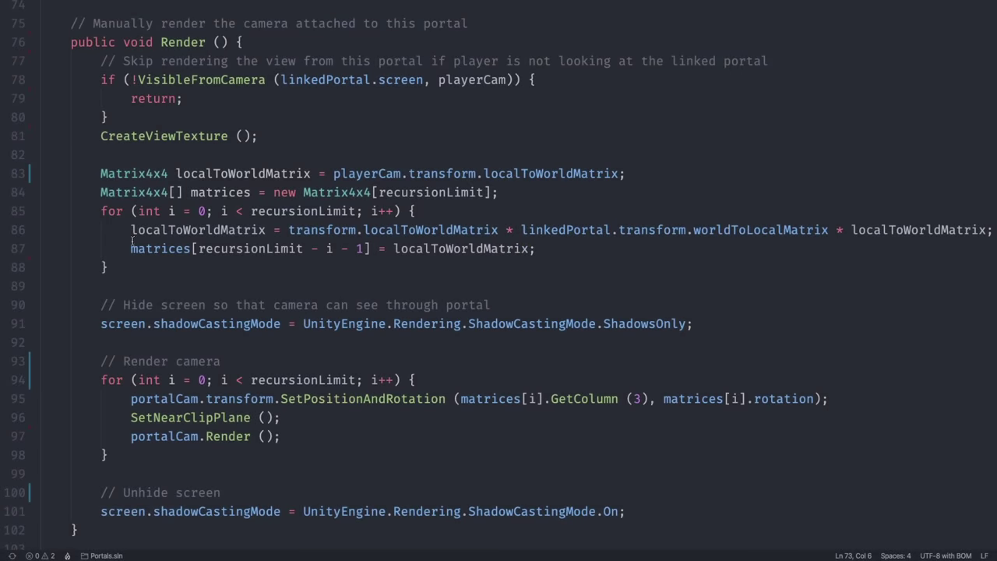
{"action": "left_click_drag", "start_coordinate": [127, 230], "coordinate": [179, 230]}
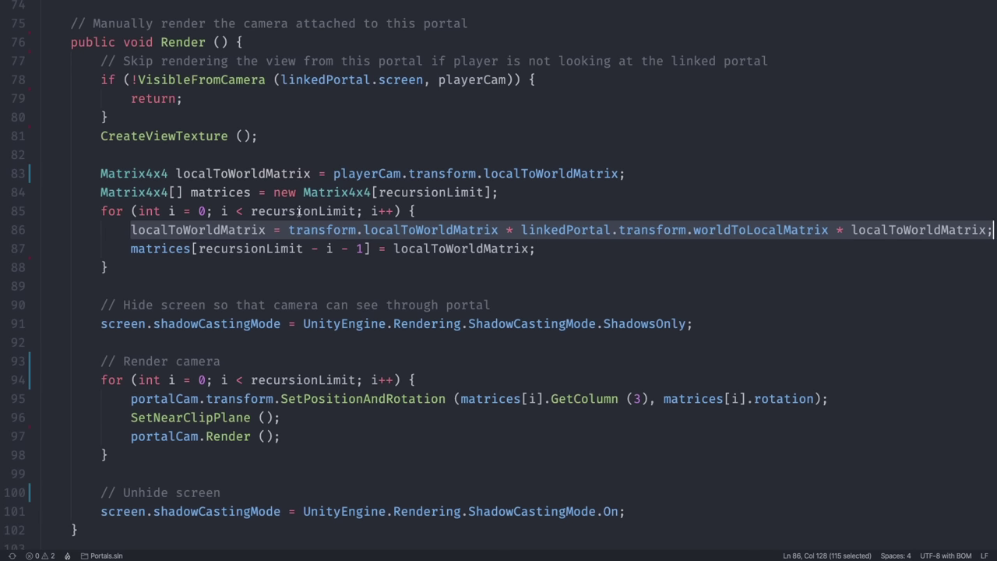
{"action": "double_click", "coordinate": [299, 211]}
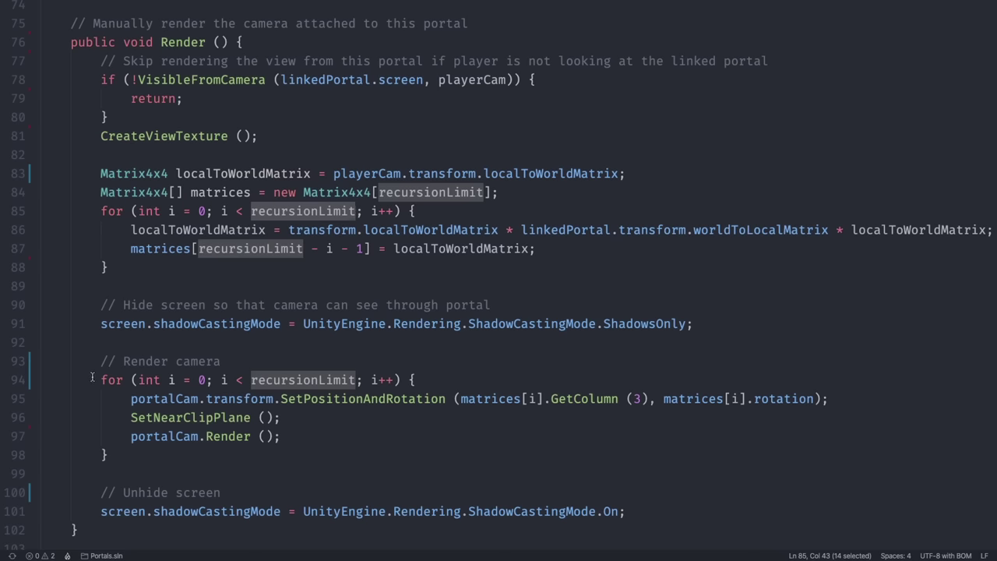
{"action": "left_click_drag", "start_coordinate": [92, 379], "coordinate": [131, 436]}
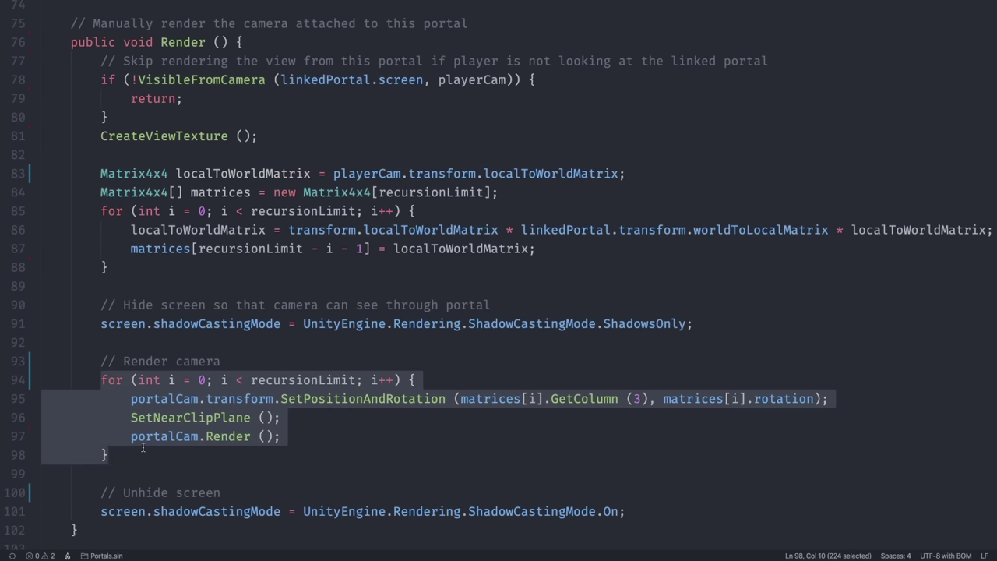